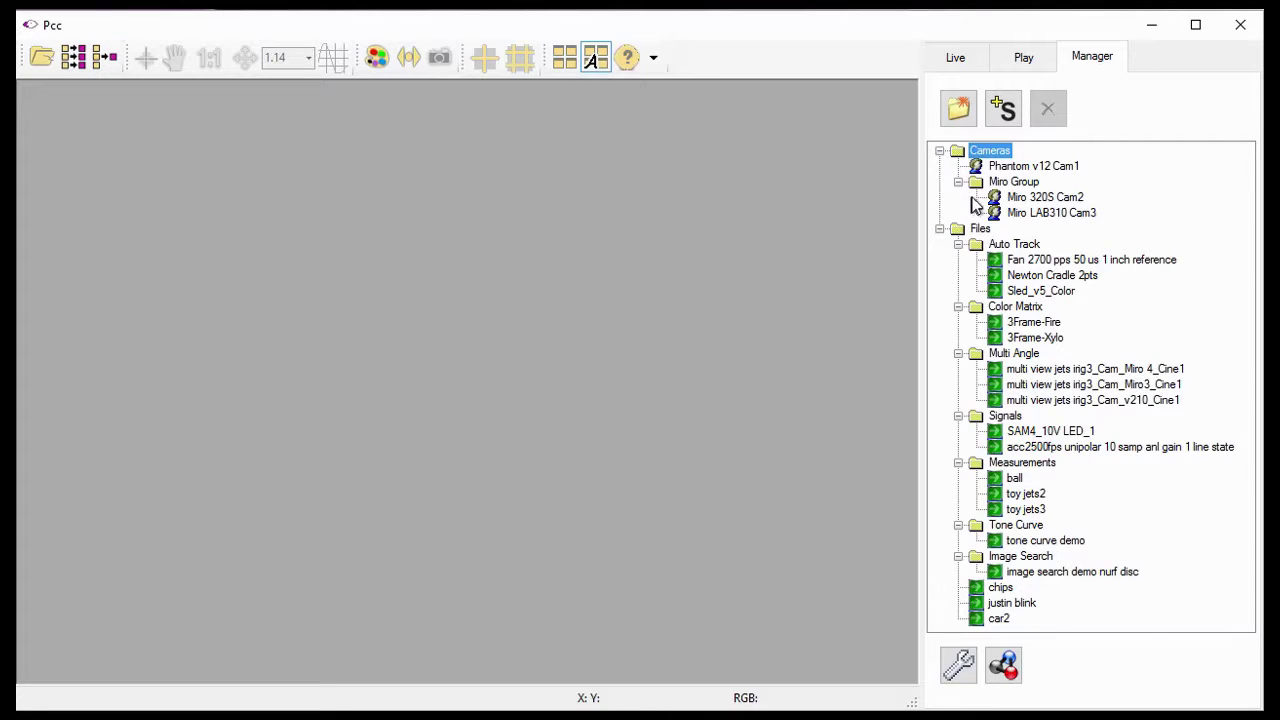
Step: Select the Miro 320S Cam2 and bring up its live recording settings
{"action": "left_click", "coordinate": [994, 199]}
{"action": "double_click", "coordinate": [994, 199]}
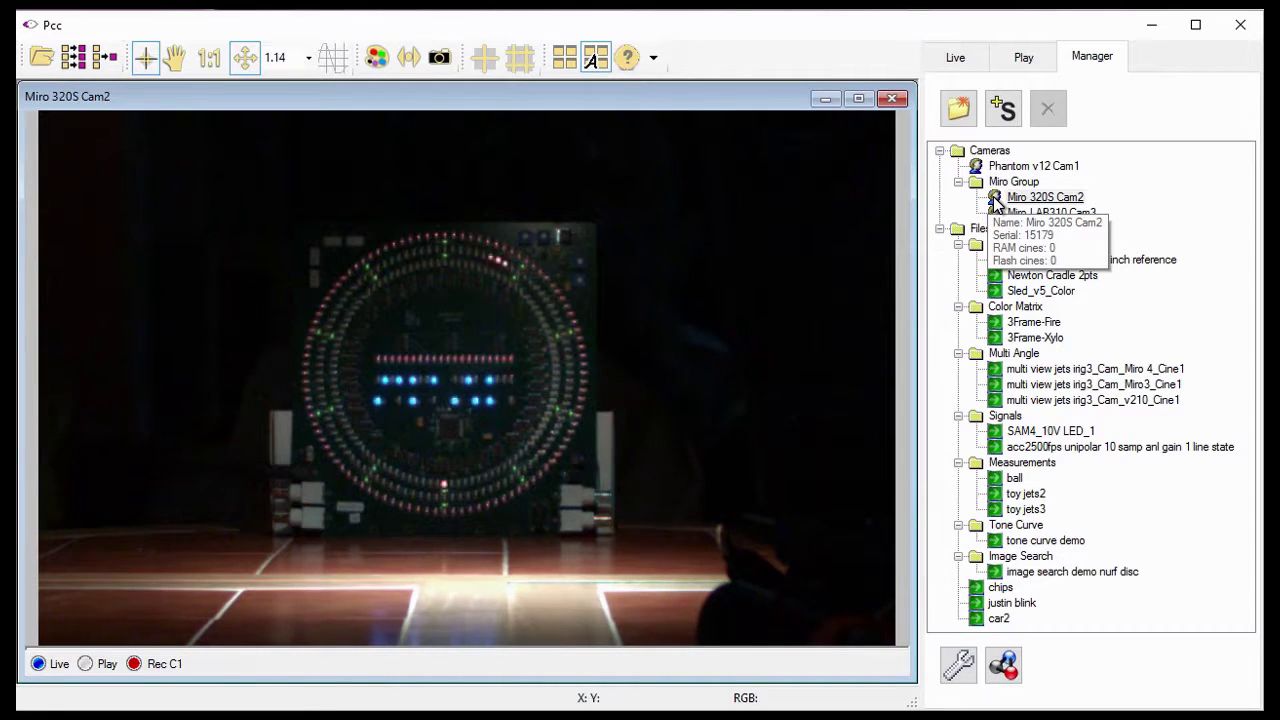
{"action": "left_click", "coordinate": [996, 200]}
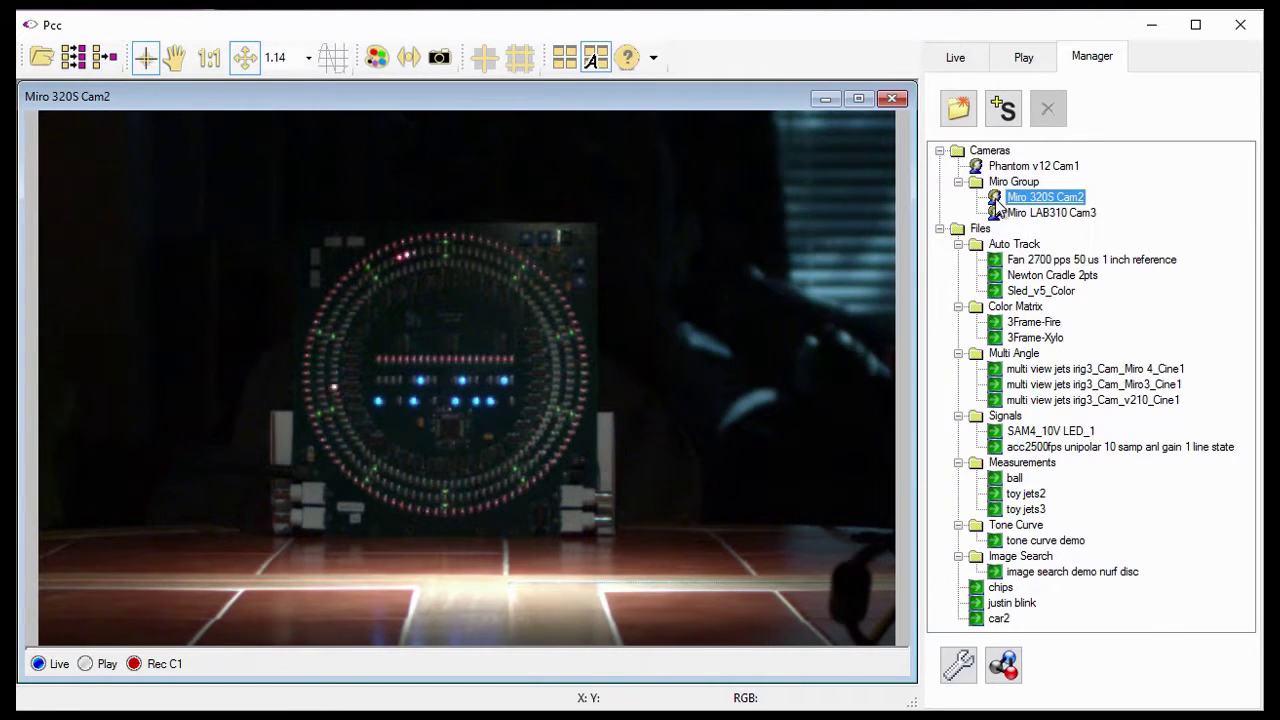
{"action": "left_click", "coordinate": [956, 57]}
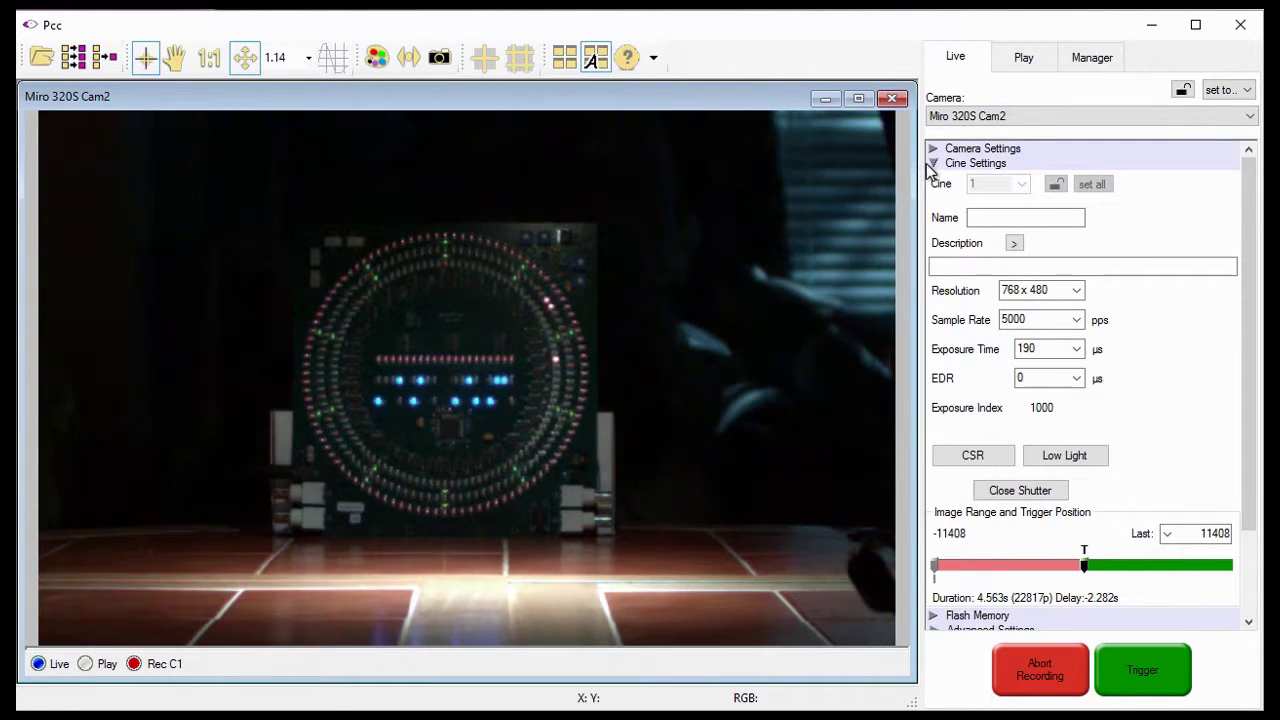
Step: Review the cine settings: 768 x 480 resolution, 5000 pps, 190 µs exposure
{"action": "left_click", "coordinate": [987, 291]}
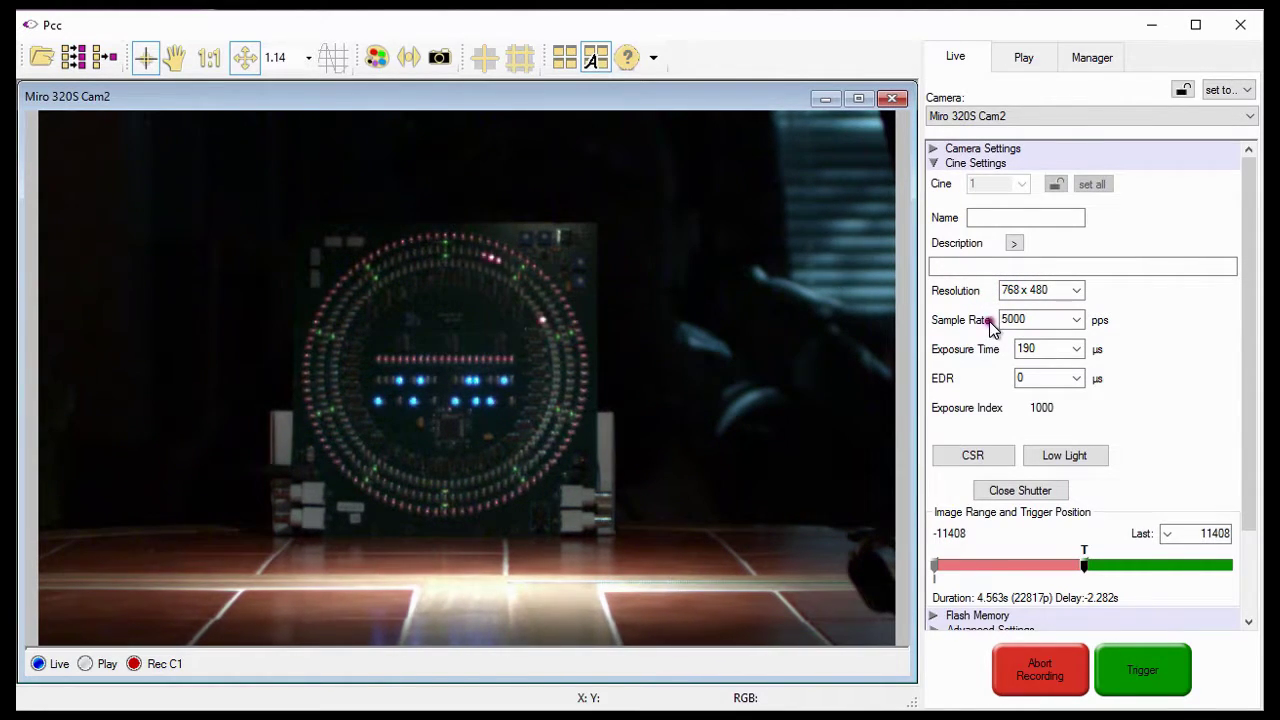
{"action": "left_click", "coordinate": [990, 322]}
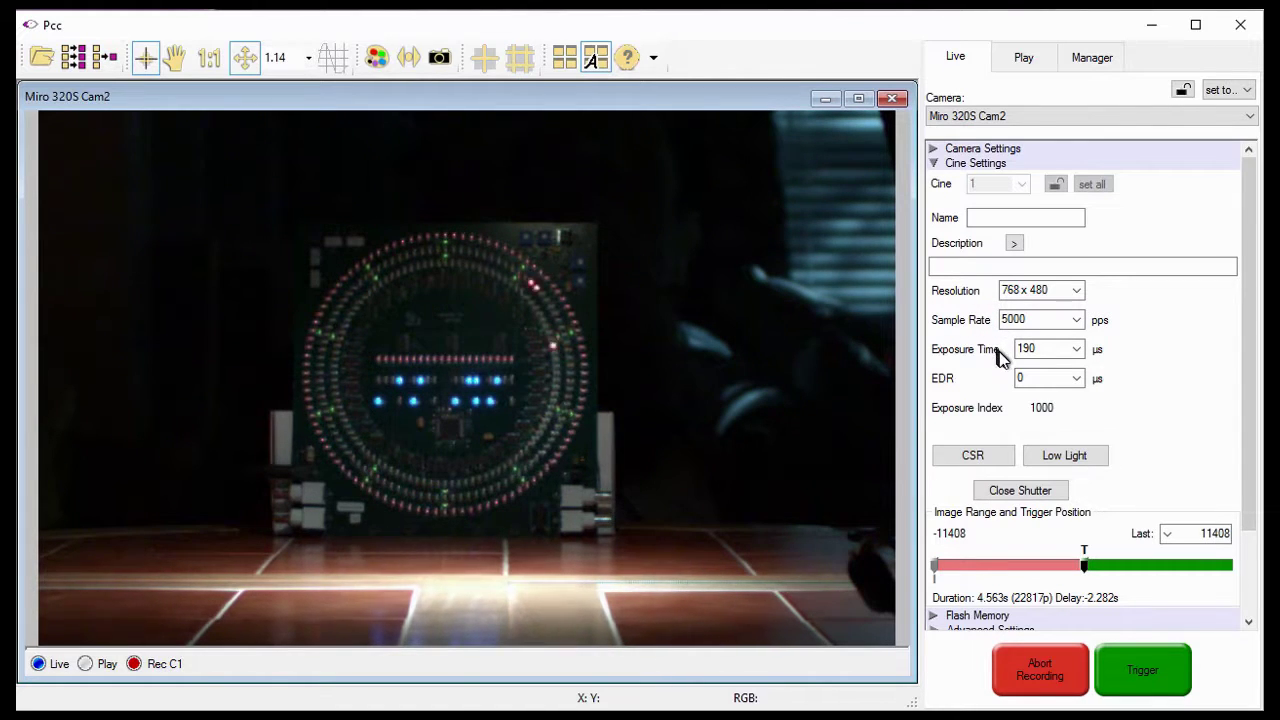
{"action": "left_click", "coordinate": [1000, 352]}
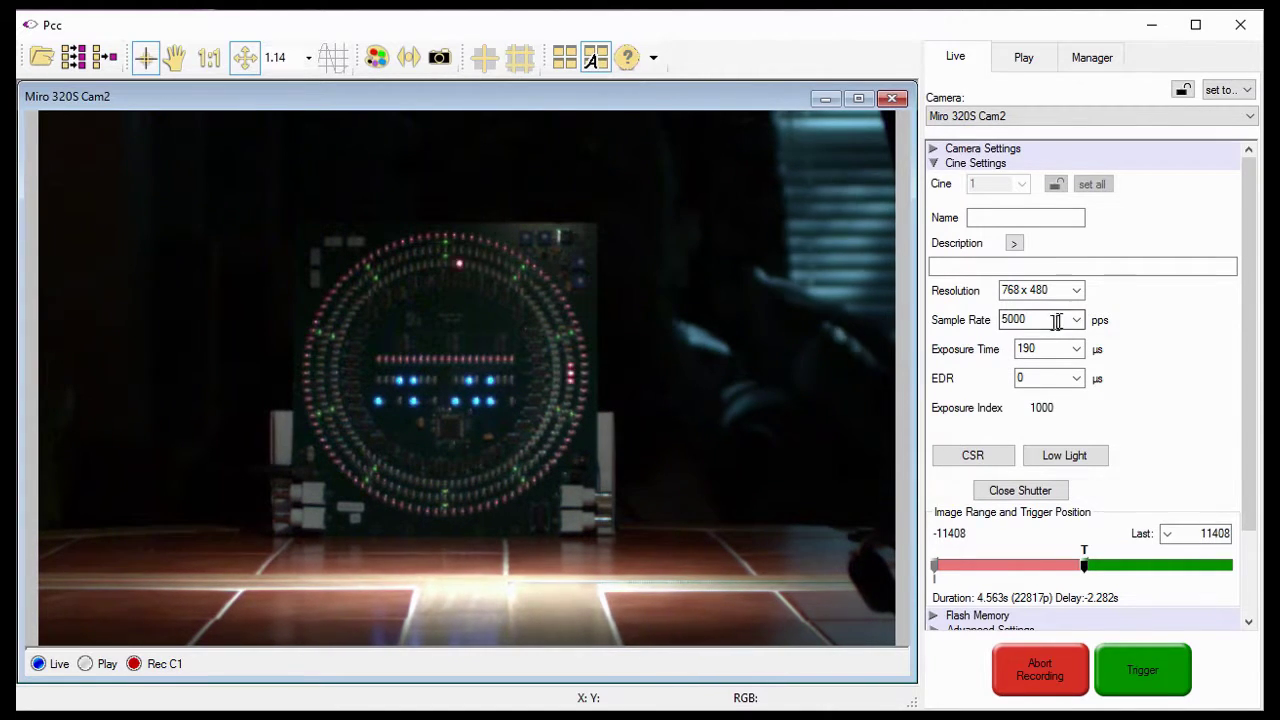
{"action": "left_click", "coordinate": [1079, 319]}
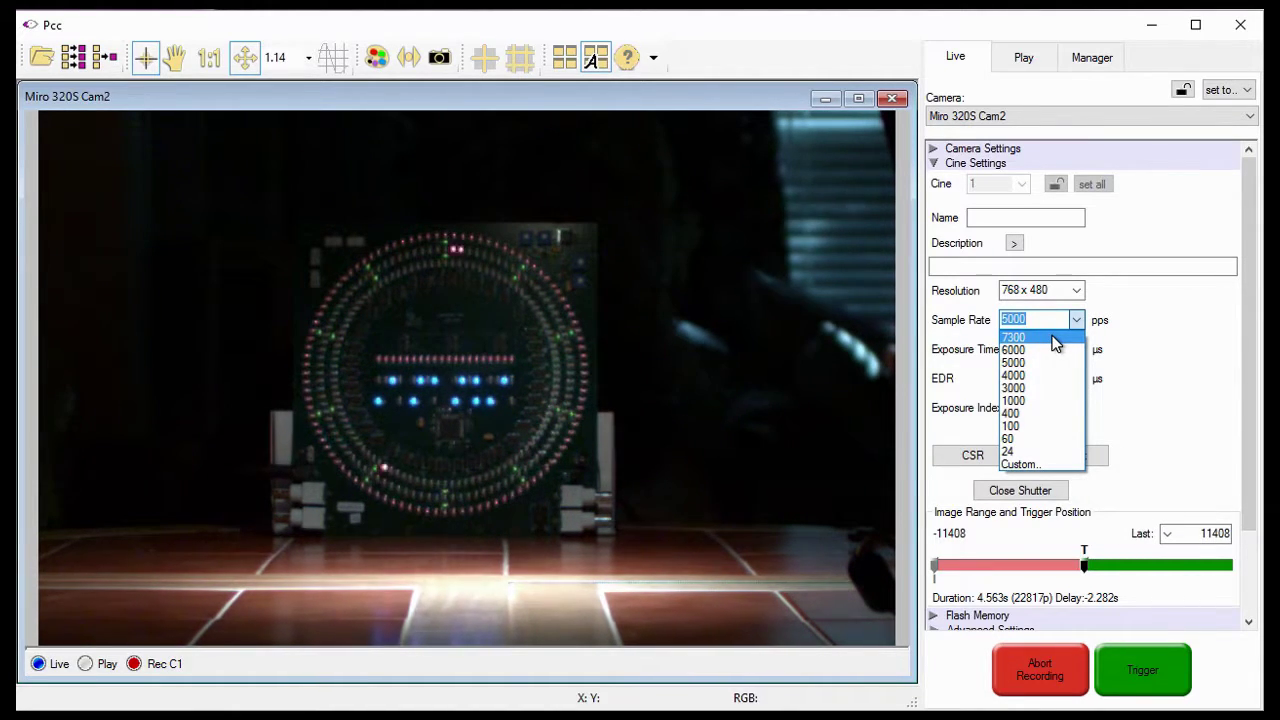
Step: Set the resolution to 320 x 240 and the sample rate to 25000 pps
{"action": "left_click", "coordinate": [1077, 291]}
{"action": "left_click", "coordinate": [1077, 291]}
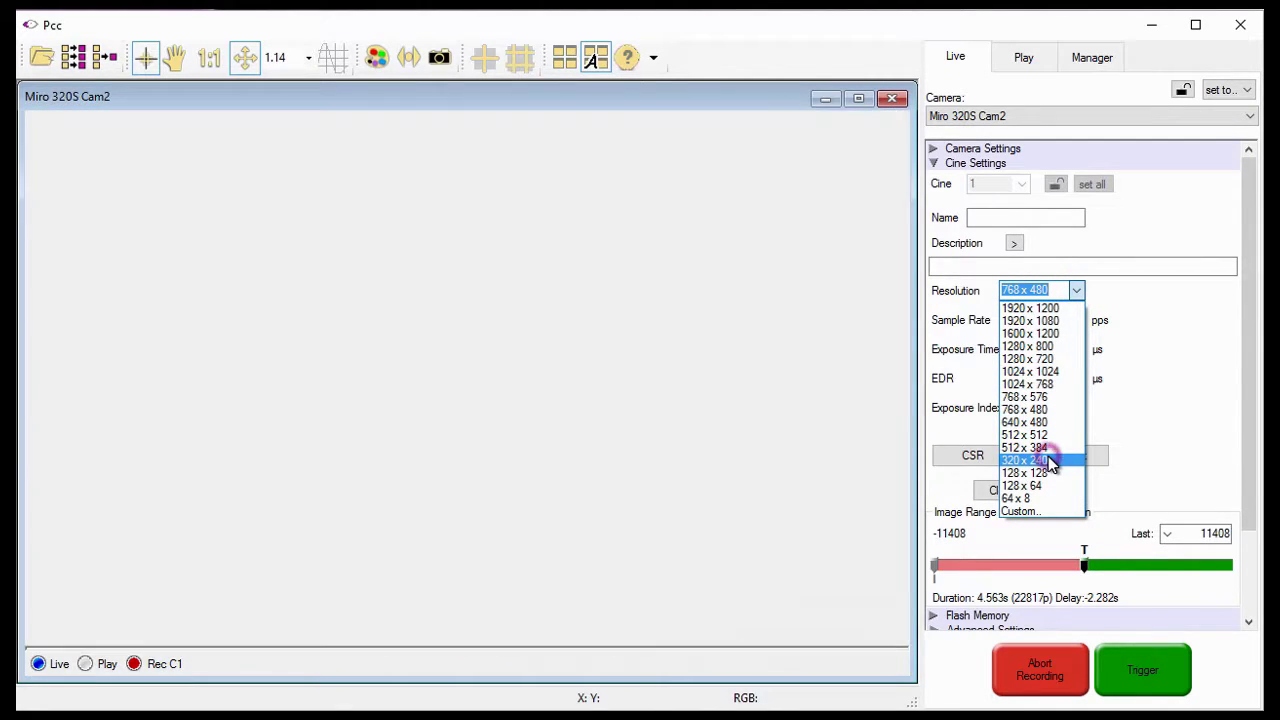
{"action": "left_click", "coordinate": [1048, 460]}
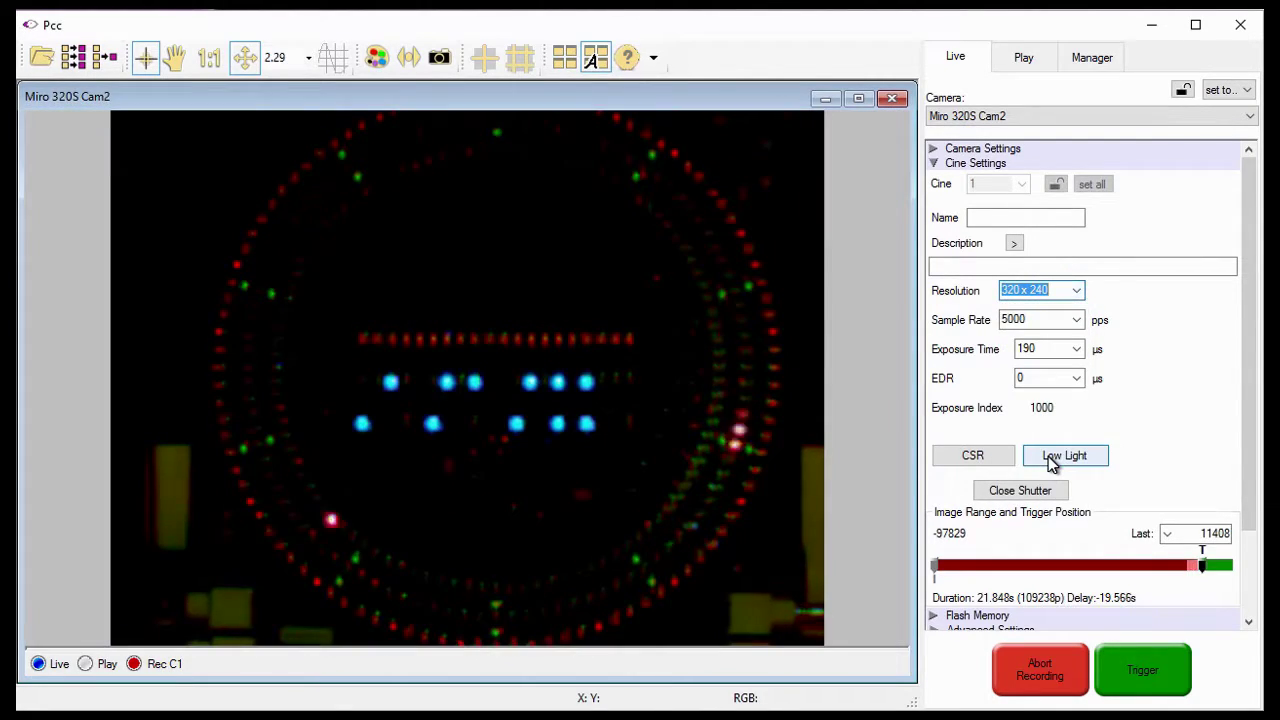
{"action": "left_click_drag", "start_coordinate": [1030, 320], "coordinate": [1000, 320]}
{"action": "type", "text": "25000"}
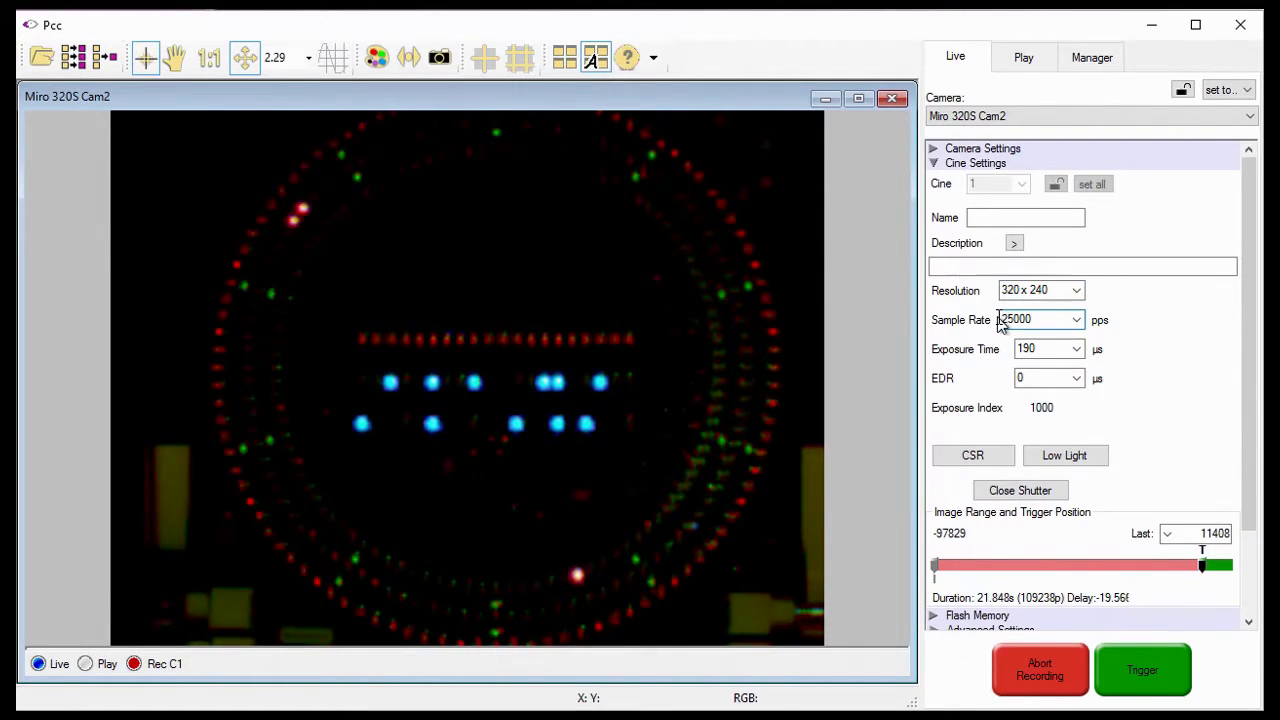
{"action": "key", "text": "Return"}
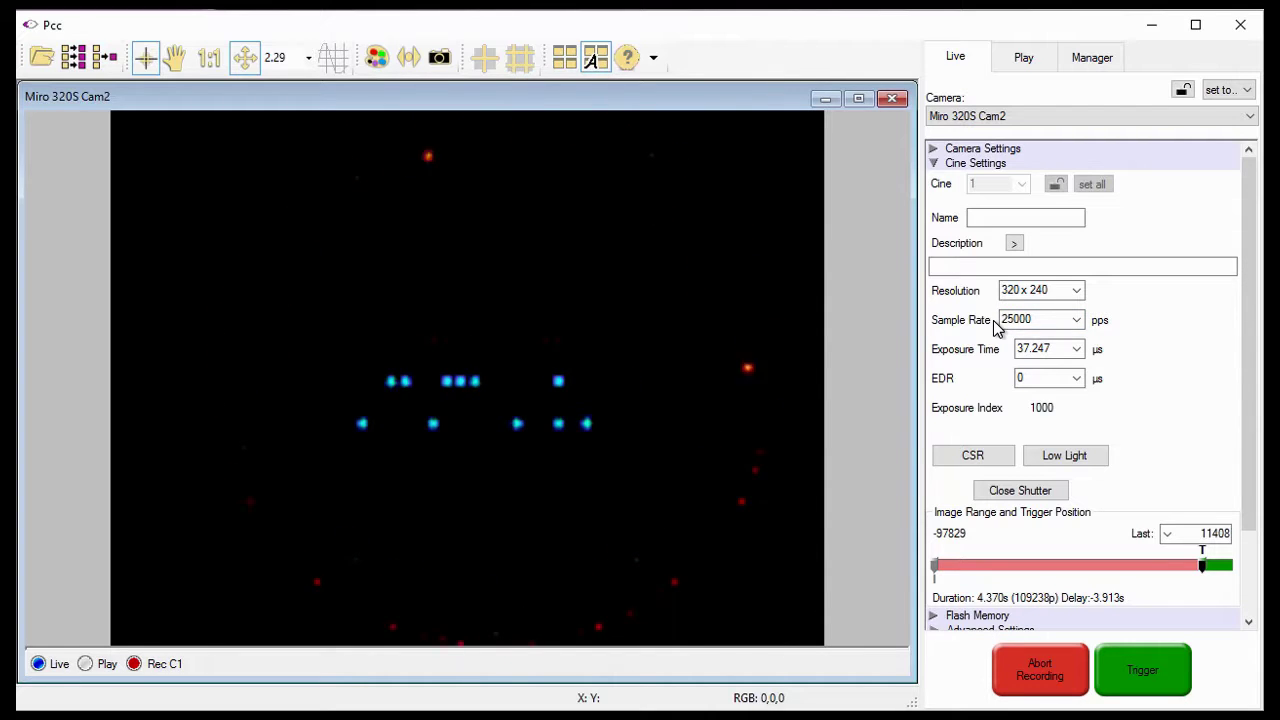
{"action": "left_click", "coordinate": [824, 299]}
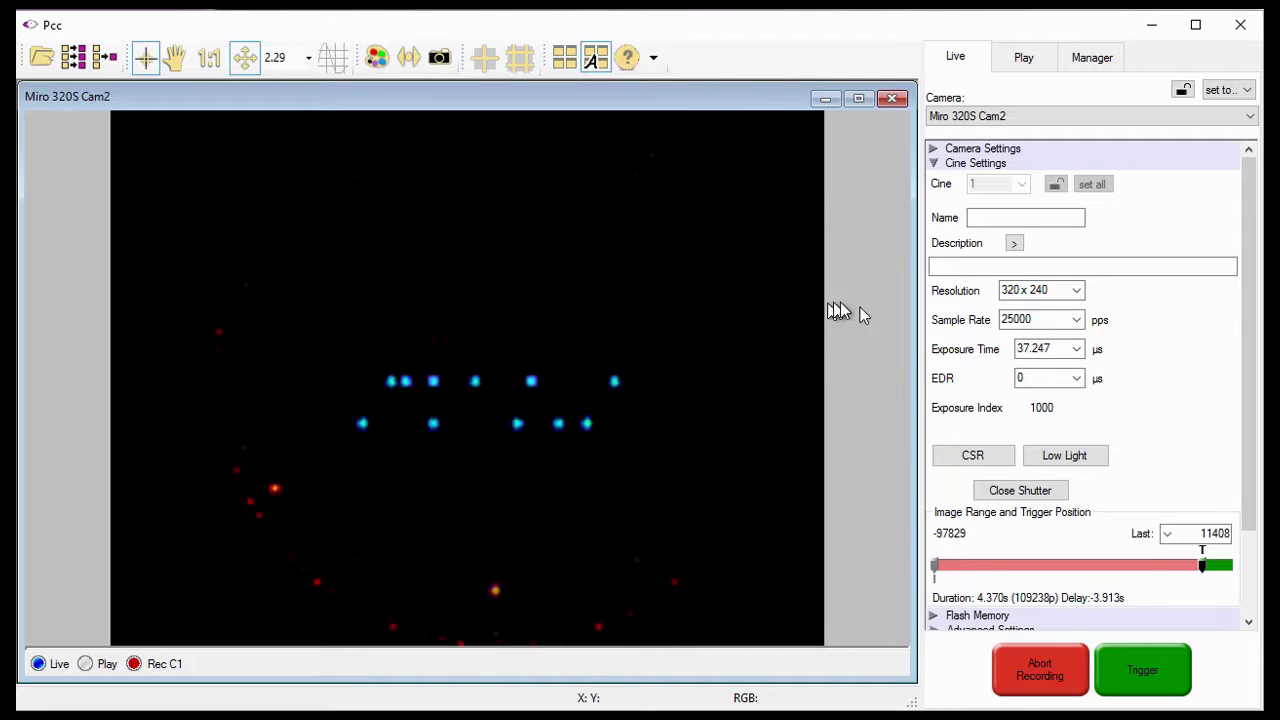
{"action": "left_click", "coordinate": [1005, 356]}
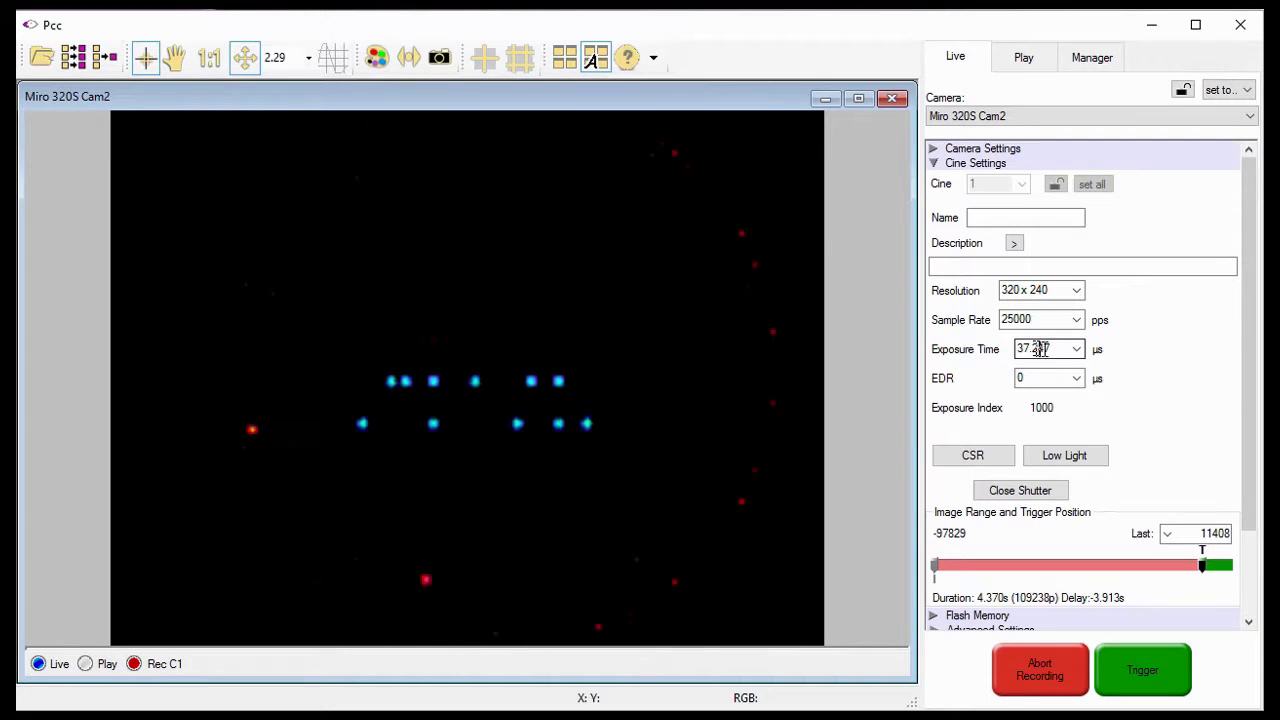
Step: Set exposure time to 37 µs and the last image to 54619 to centre the trigger
{"action": "left_click", "coordinate": [1076, 352]}
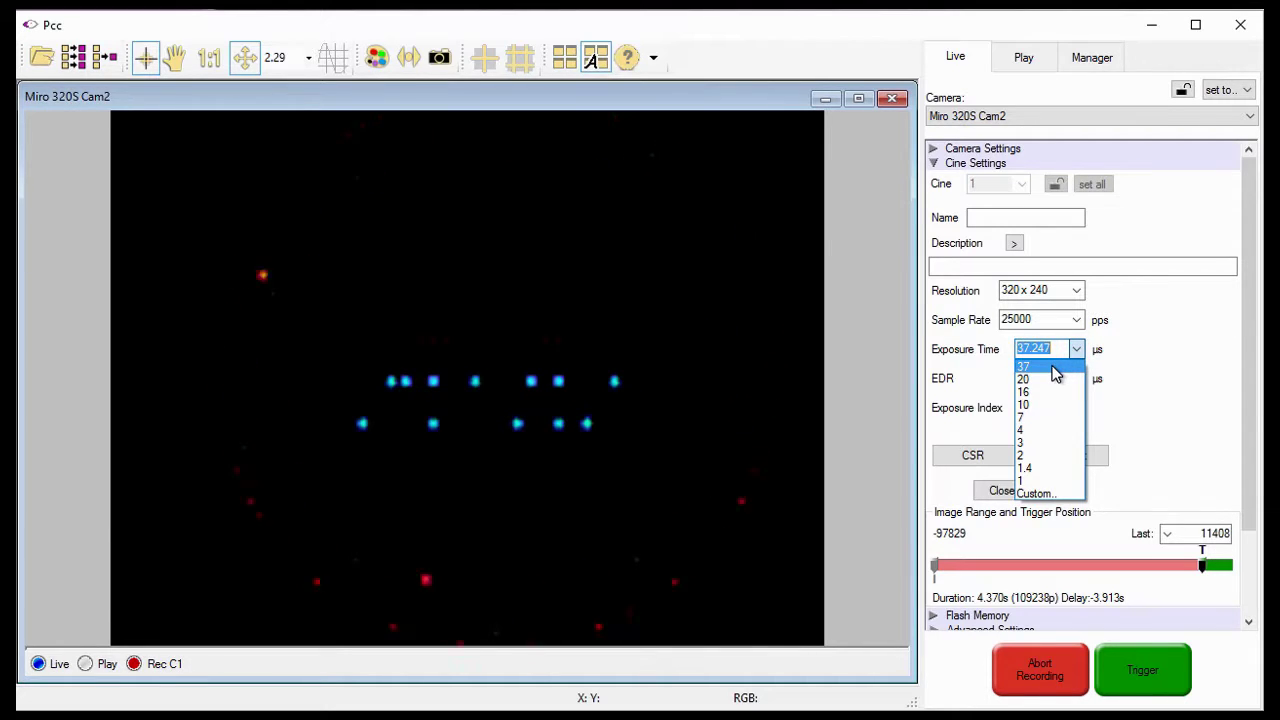
{"action": "left_click", "coordinate": [1055, 369]}
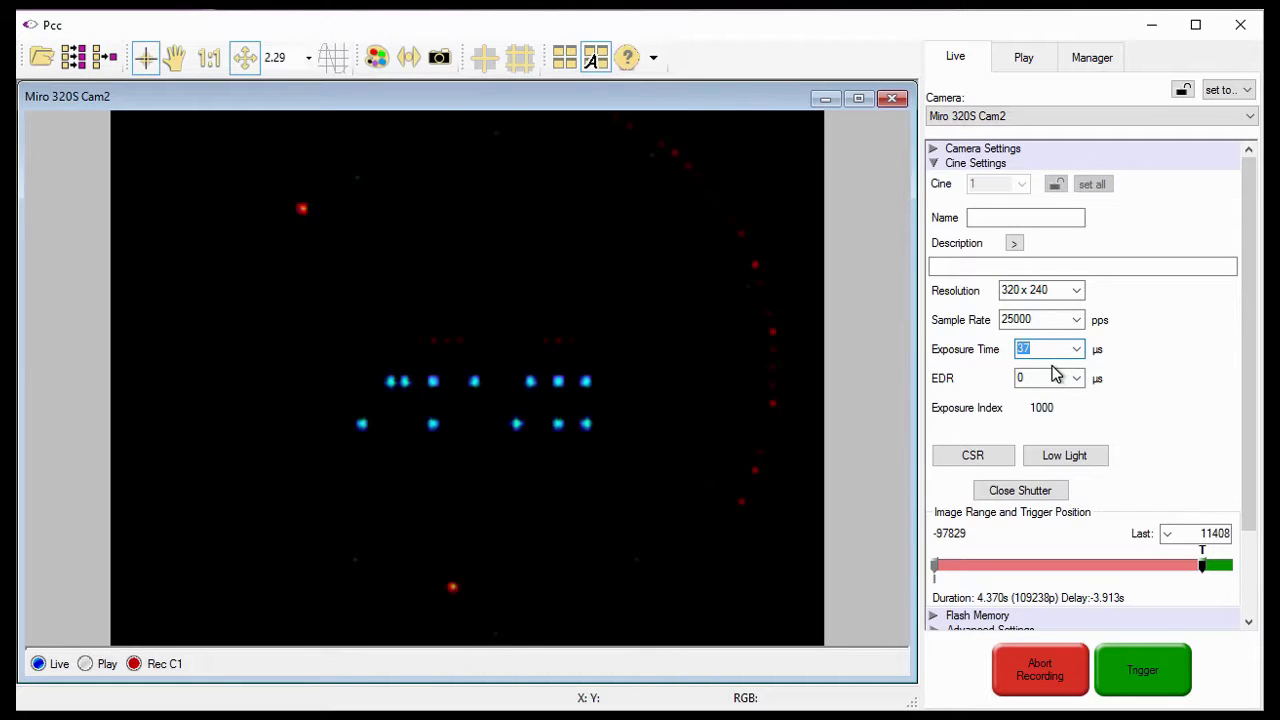
{"action": "left_click", "coordinate": [1040, 606]}
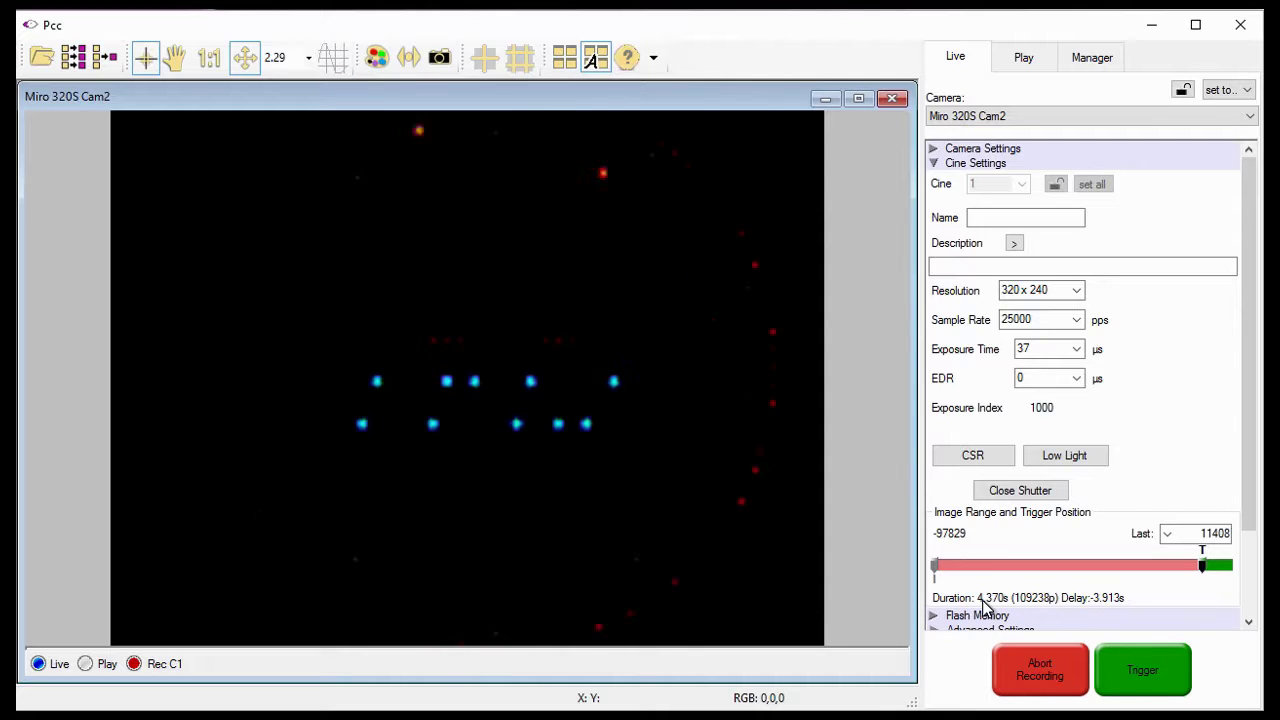
{"action": "left_click", "coordinate": [1167, 533]}
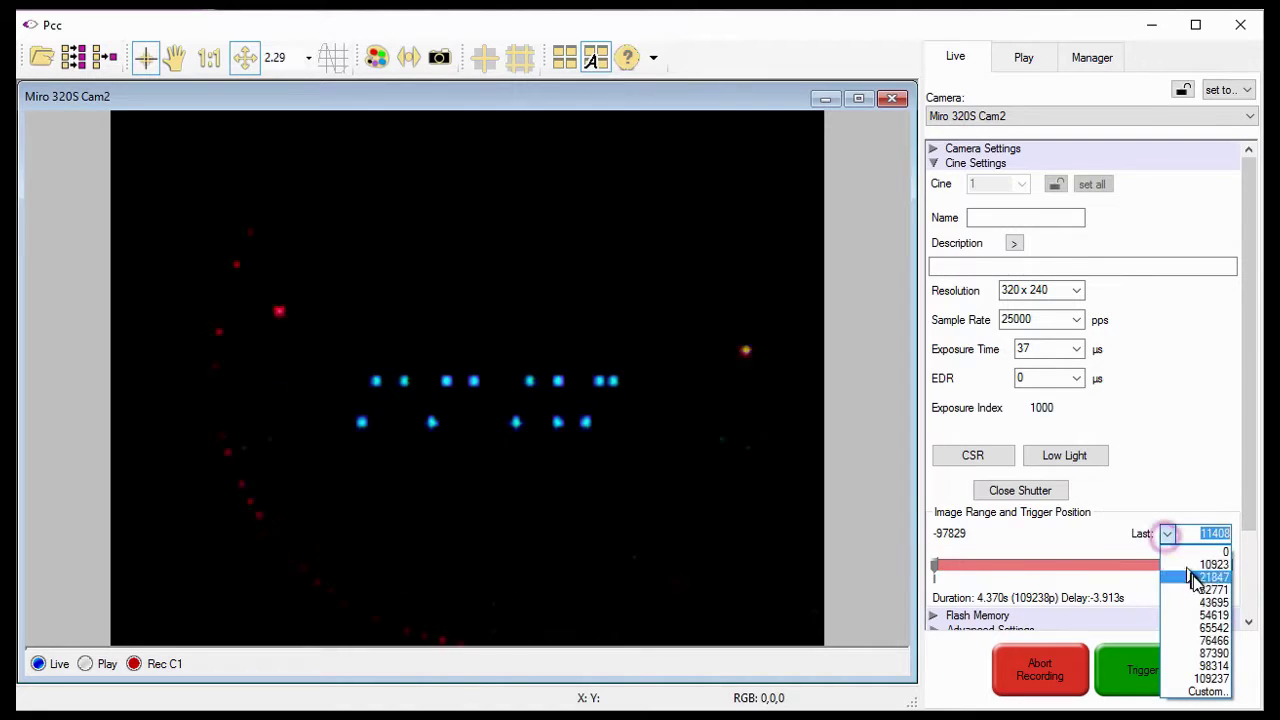
{"action": "left_click", "coordinate": [1212, 615]}
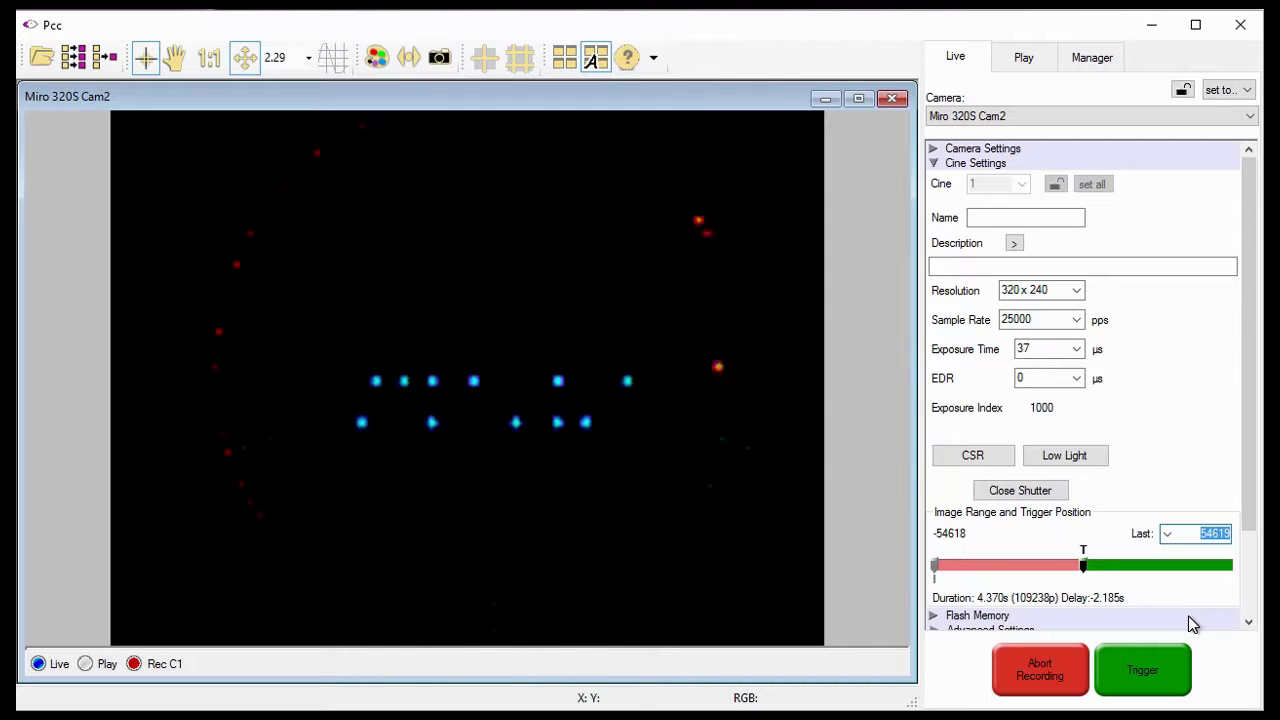
Step: Enable Low Light preview and drag auto exposure compensation down to -0.98
{"action": "left_click", "coordinate": [1088, 462]}
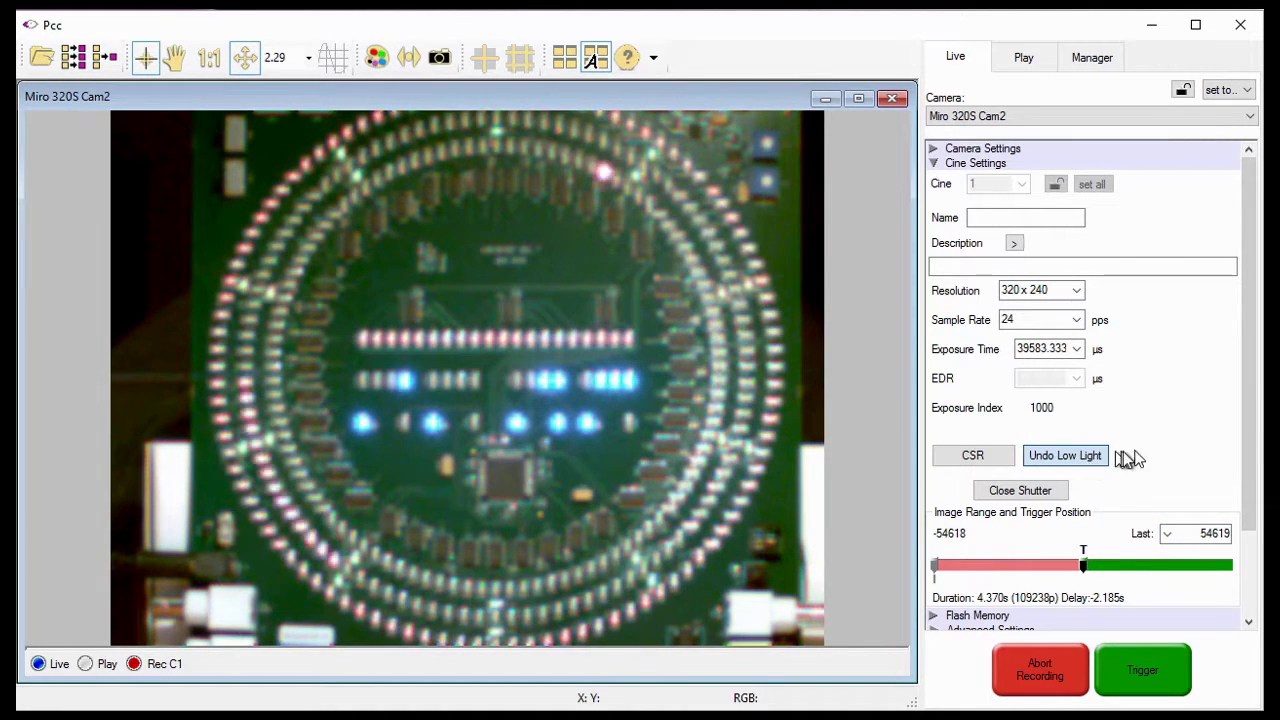
{"action": "scroll", "coordinate": [1240, 482], "scroll_direction": "down", "scroll_amount": 3}
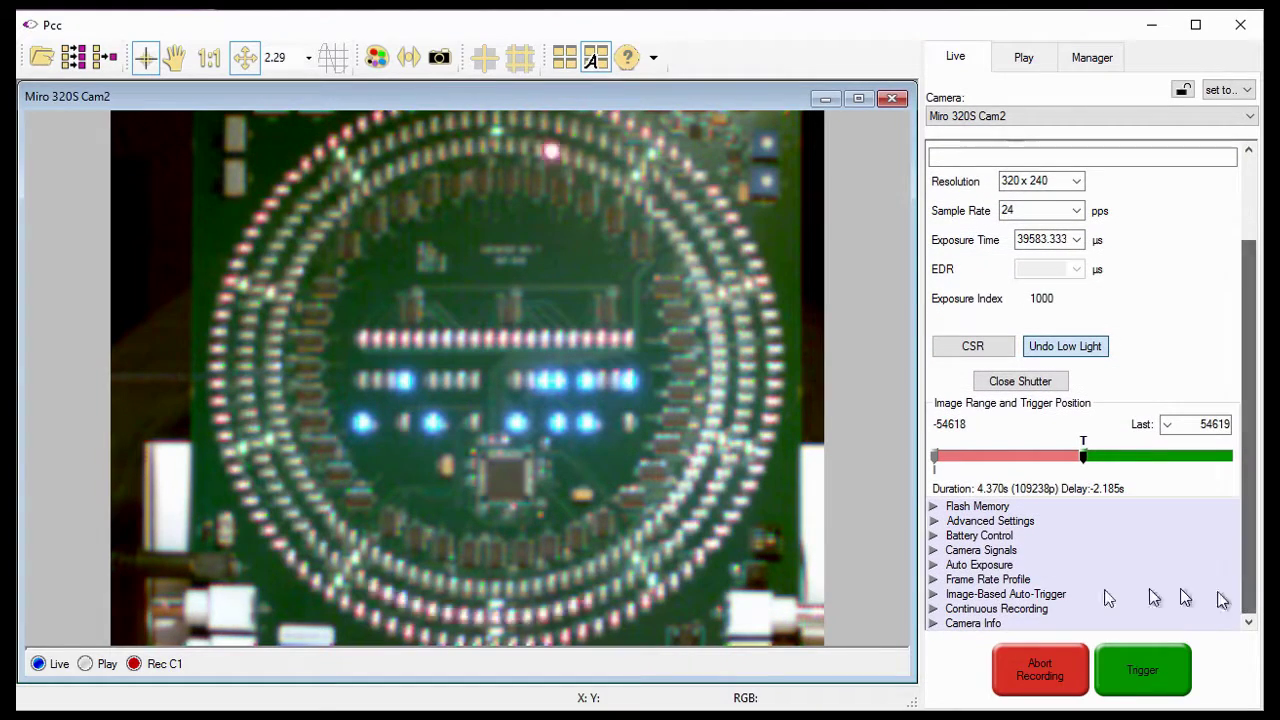
{"action": "left_click", "coordinate": [934, 565]}
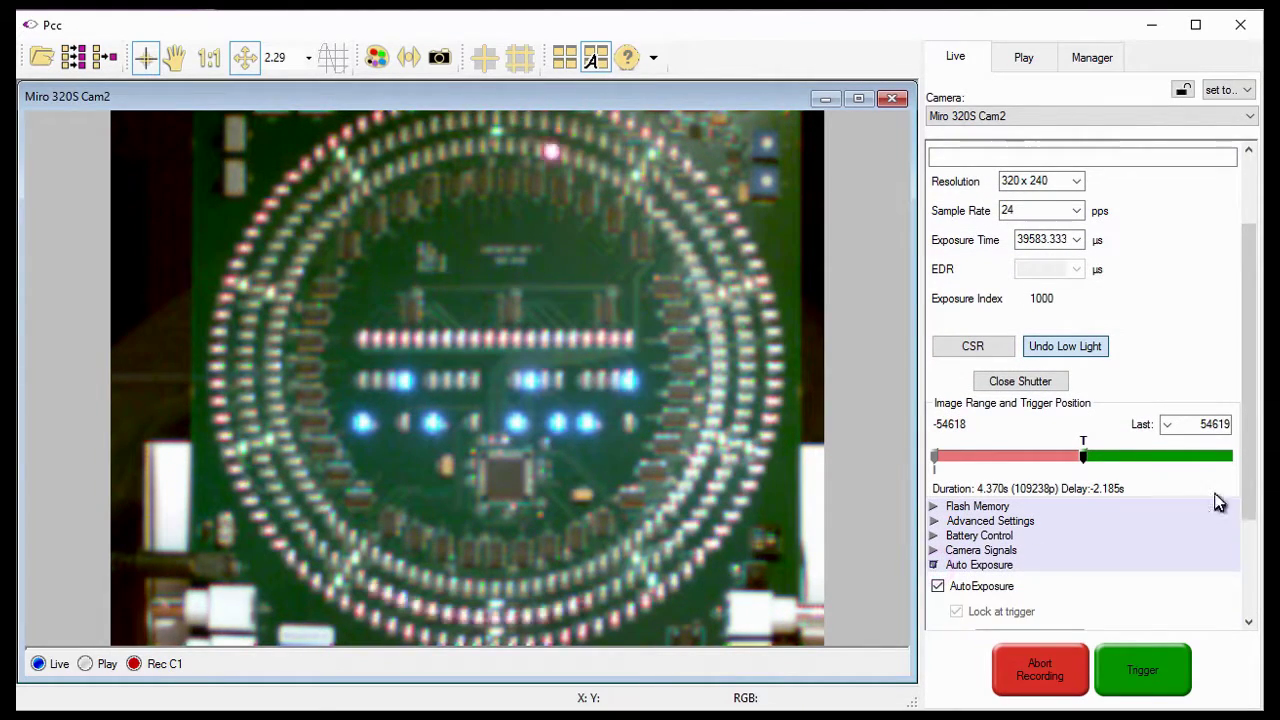
{"action": "scroll", "coordinate": [1249, 488], "scroll_direction": "down", "scroll_amount": 4}
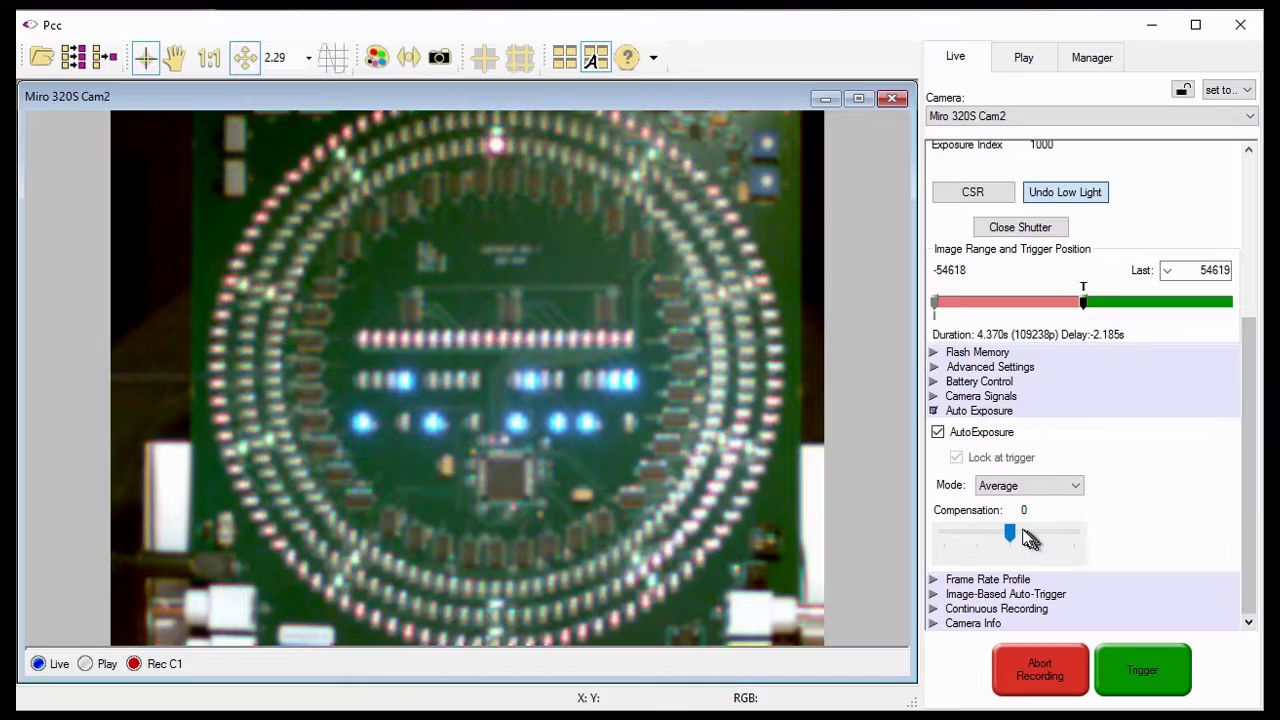
{"action": "left_click_drag", "start_coordinate": [1011, 532], "coordinate": [978, 538]}
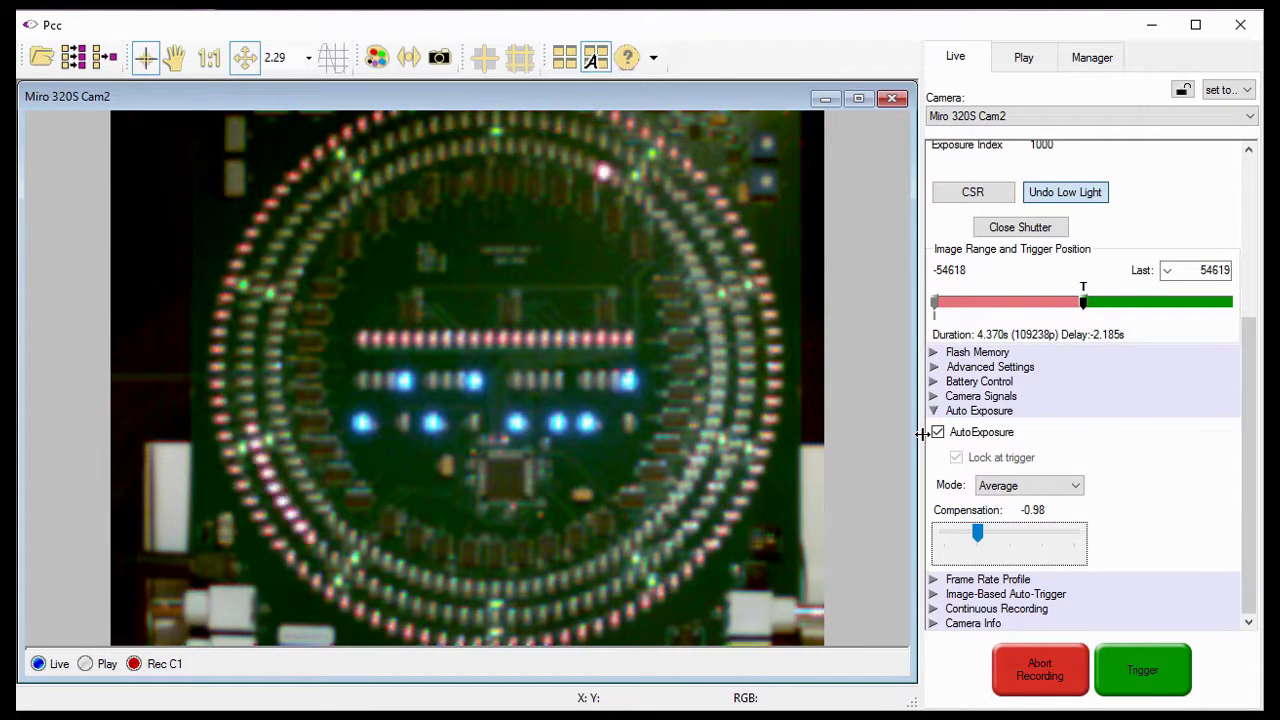
{"action": "left_click", "coordinate": [933, 413]}
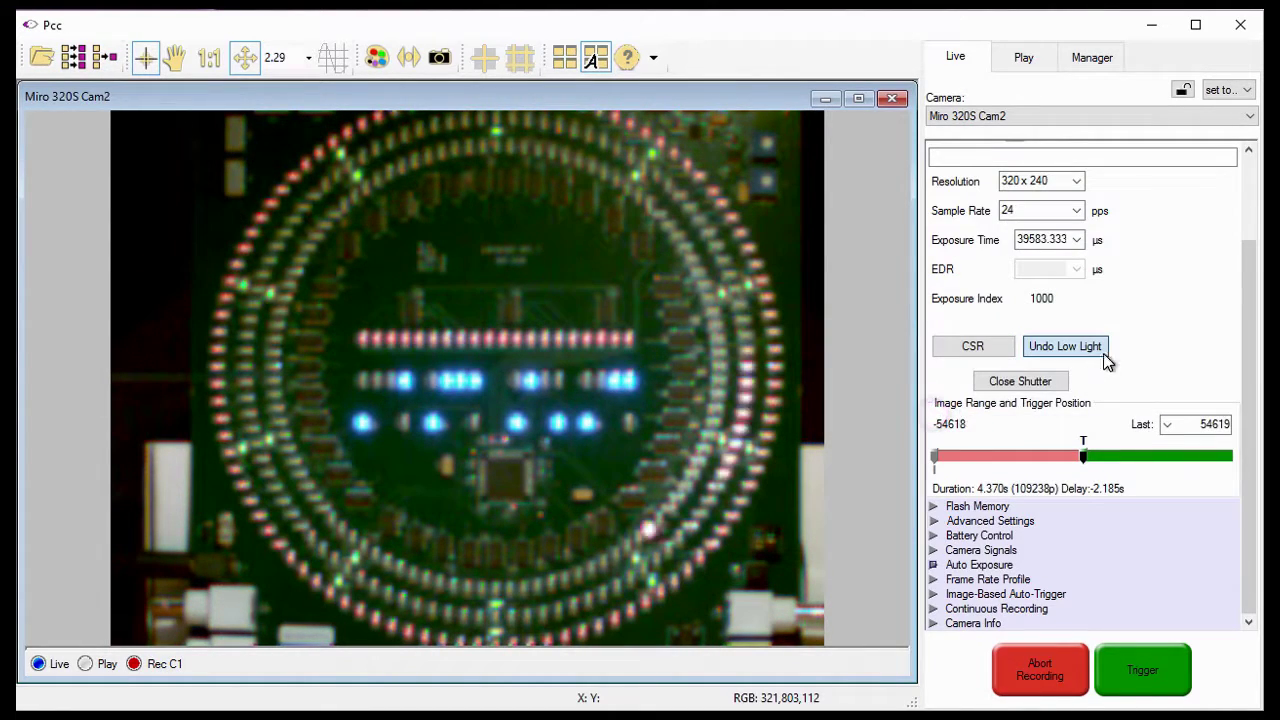
{"action": "left_click_drag", "start_coordinate": [1250, 317], "coordinate": [1249, 214]}
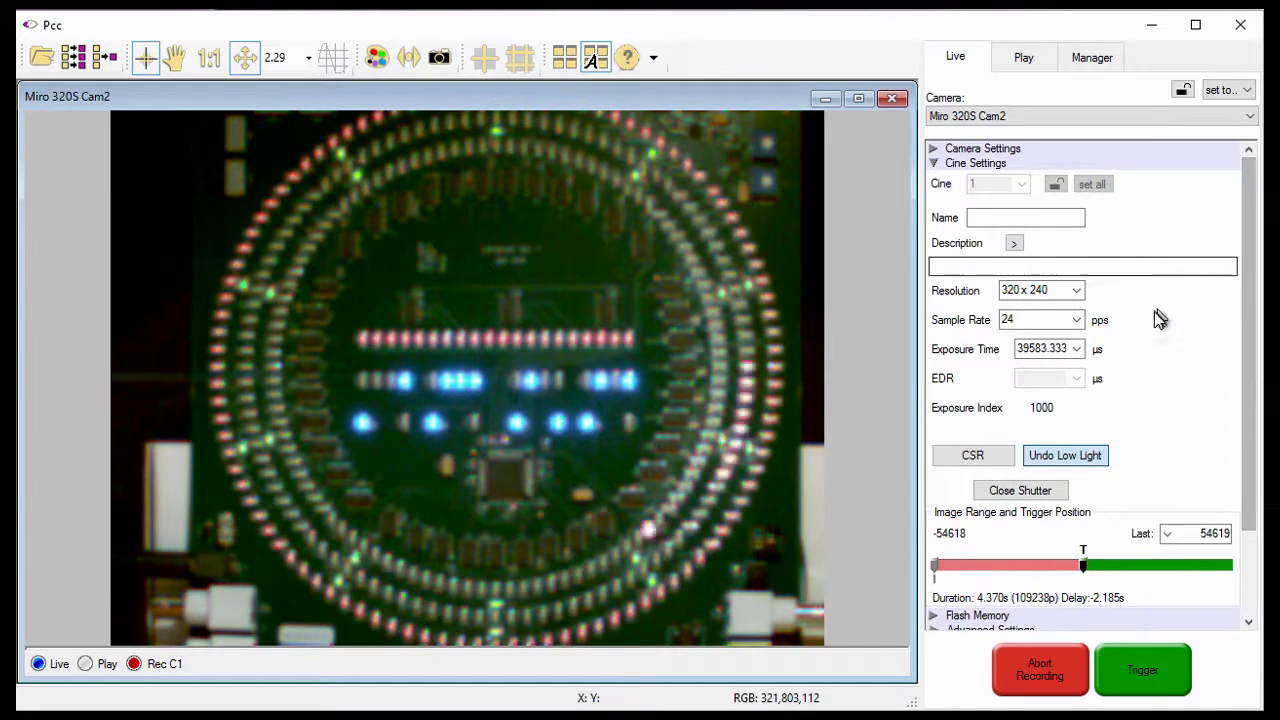
{"action": "left_click", "coordinate": [991, 321]}
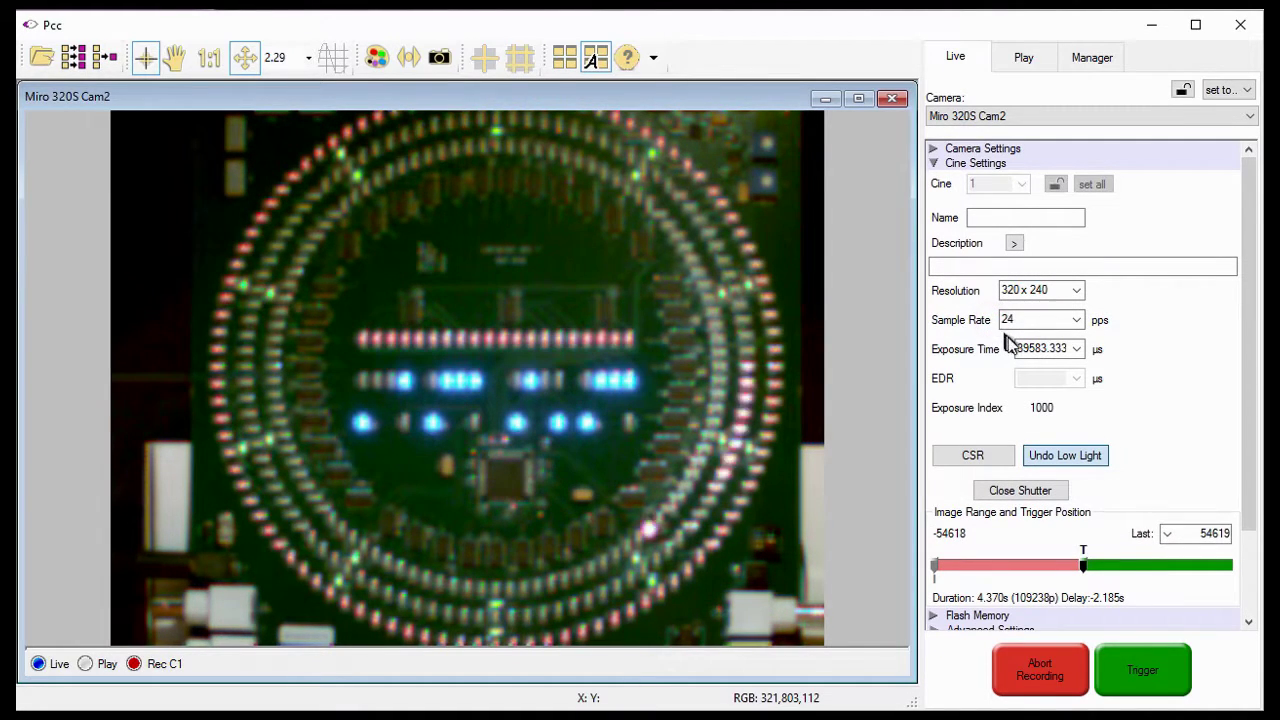
{"action": "left_click", "coordinate": [1009, 350]}
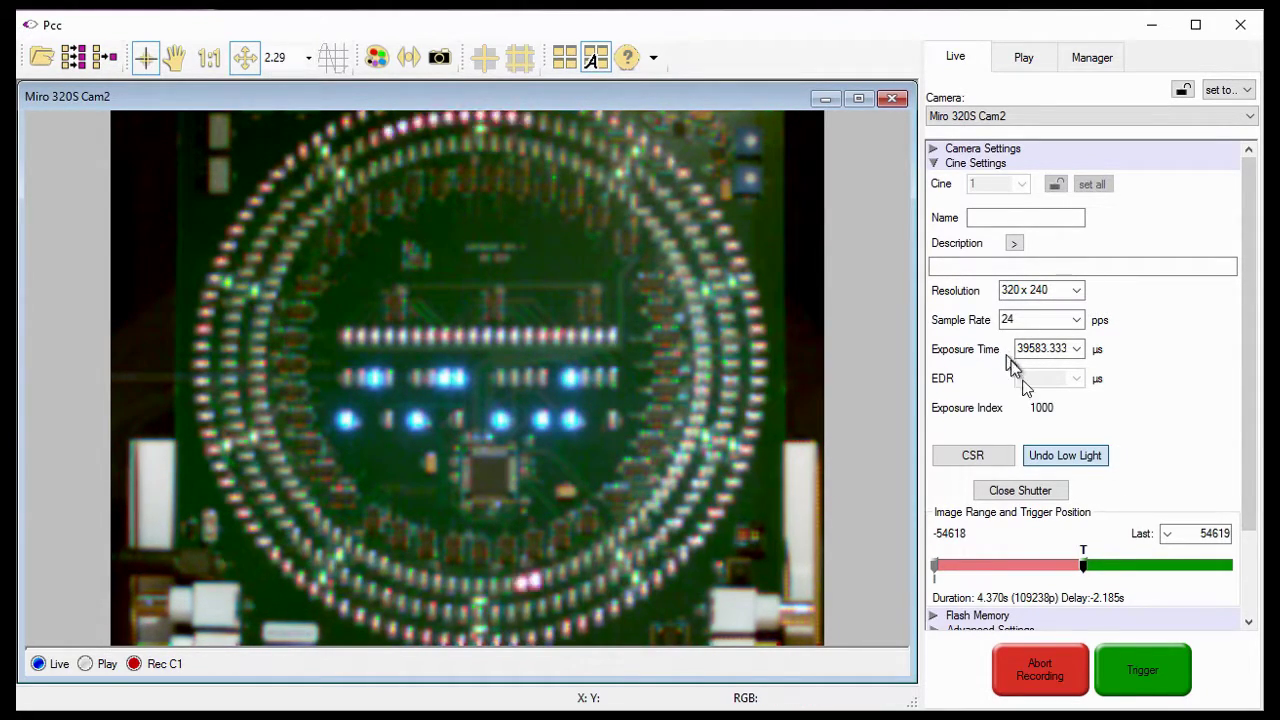
Step: Undo Low Light to restore 25000 pps and 37 µs, and expand Camera Settings
{"action": "left_click", "coordinate": [1062, 460]}
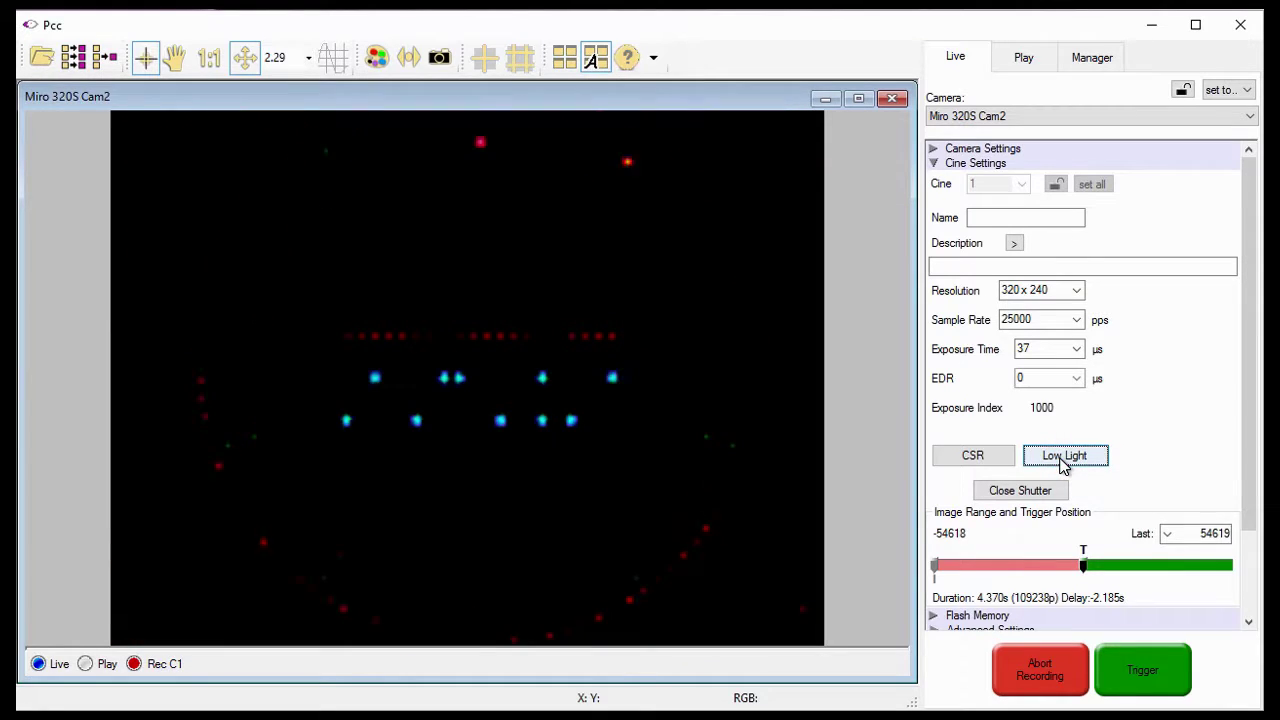
{"action": "left_click", "coordinate": [990, 321]}
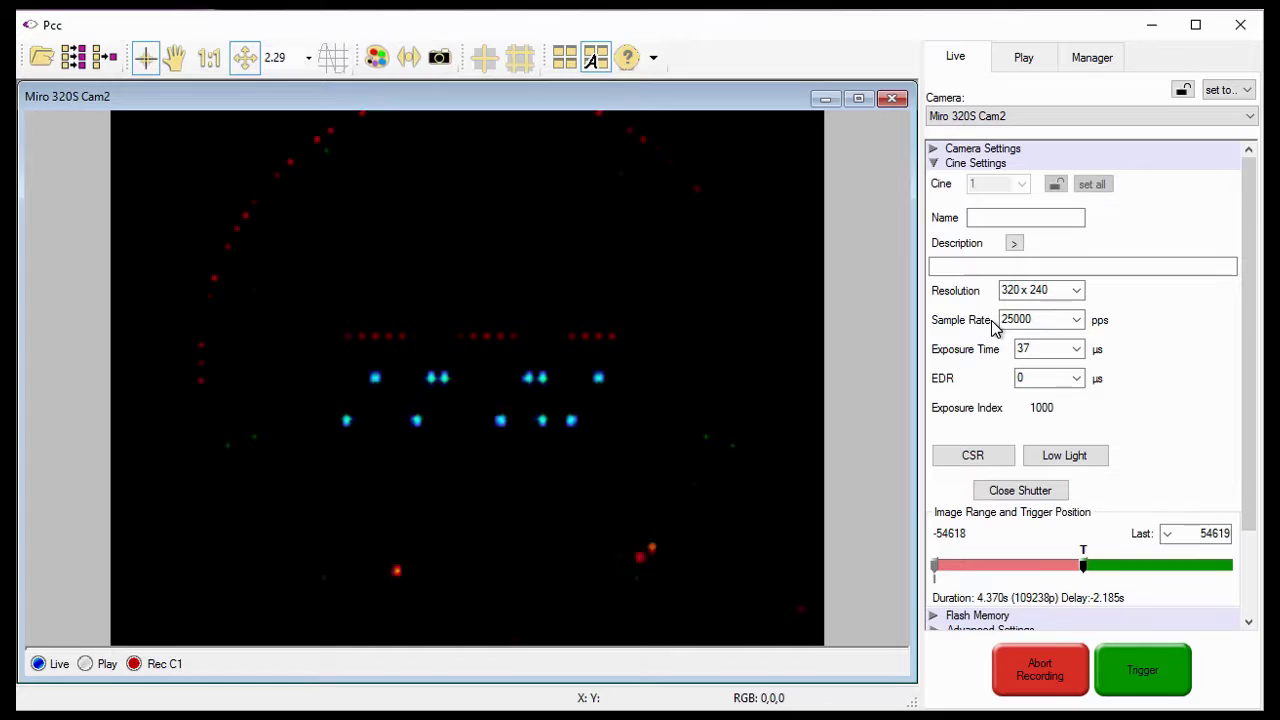
{"action": "left_click", "coordinate": [1005, 357]}
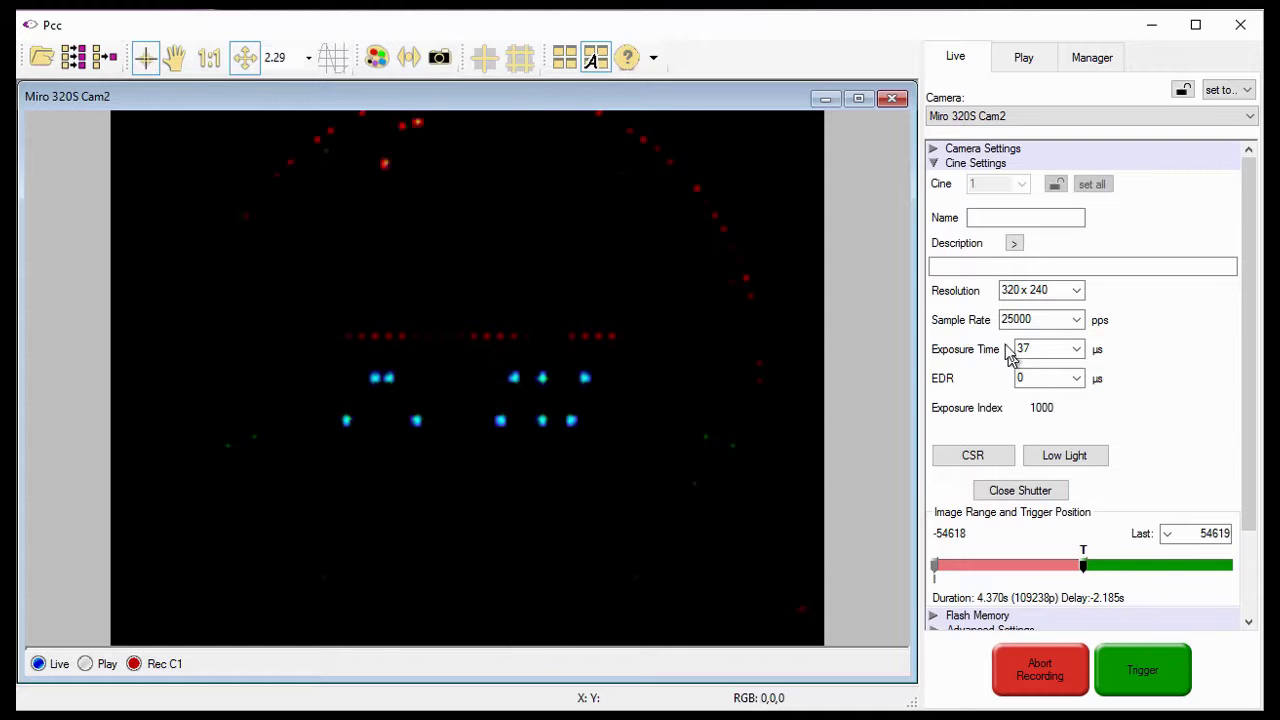
{"action": "left_click", "coordinate": [933, 149]}
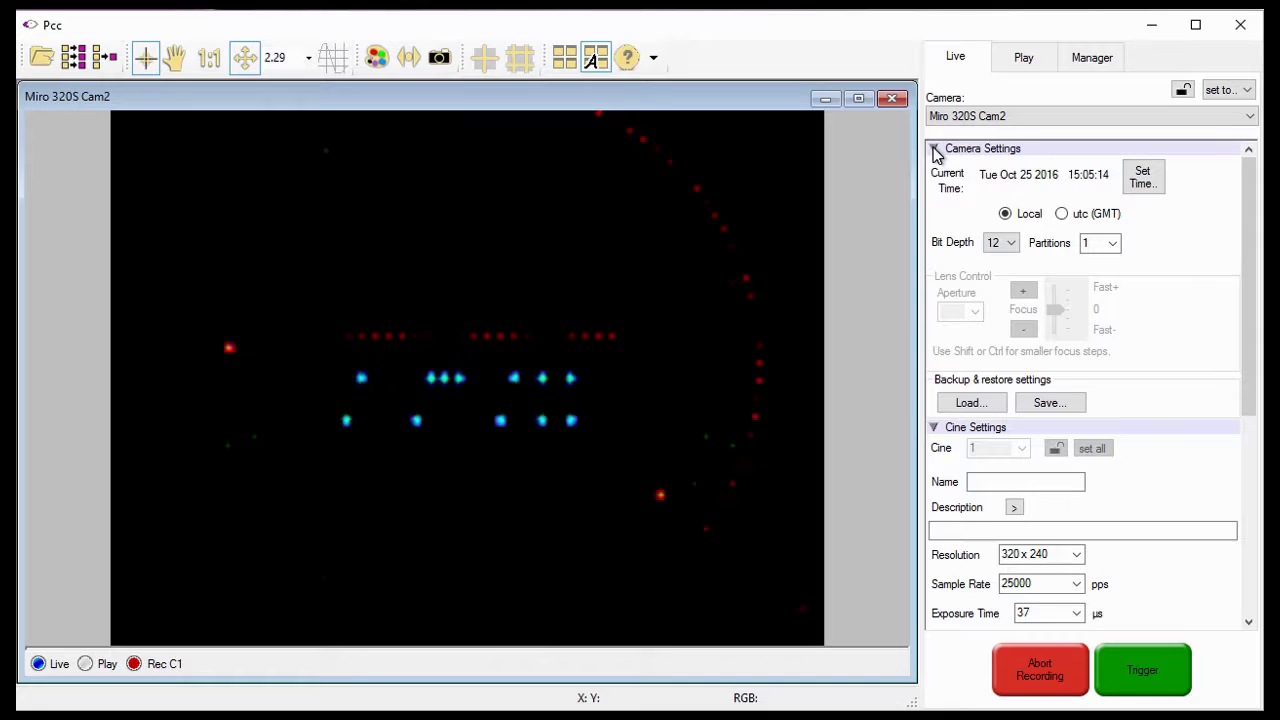
Step: Keep the bit depth at 12 using the Bit Depth dropdown
{"action": "left_click", "coordinate": [1010, 249]}
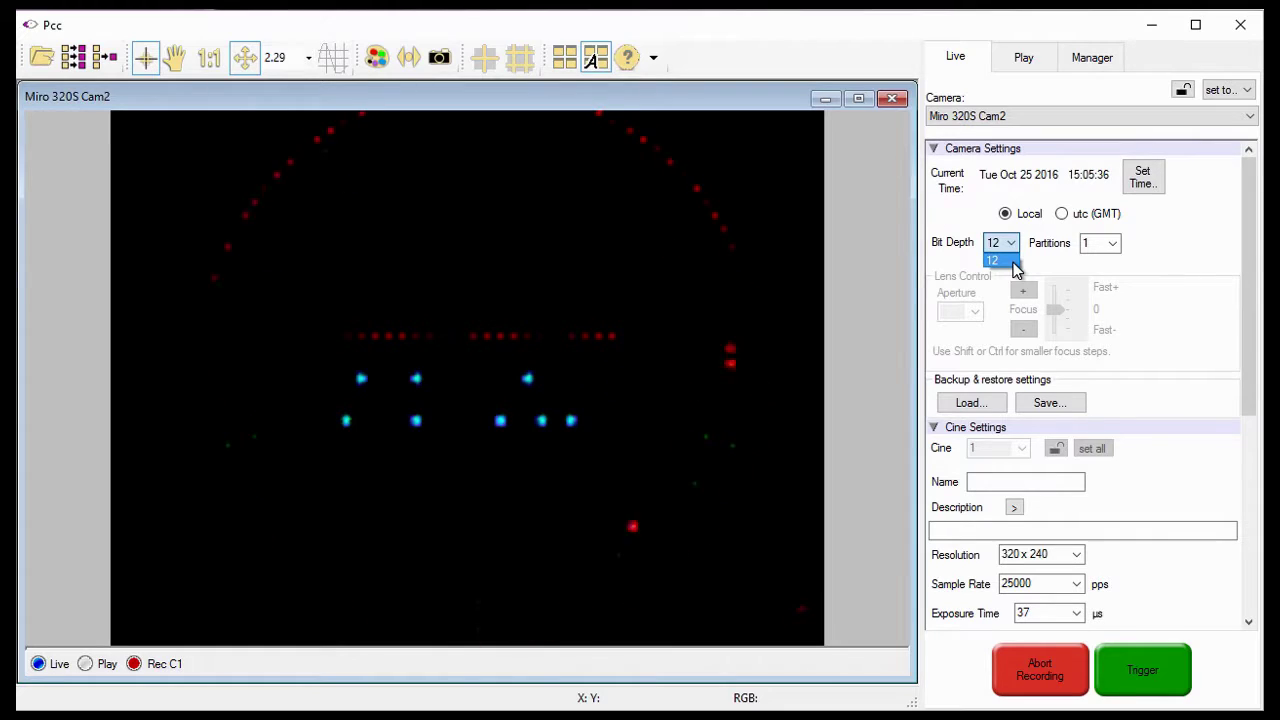
{"action": "left_click", "coordinate": [1013, 263]}
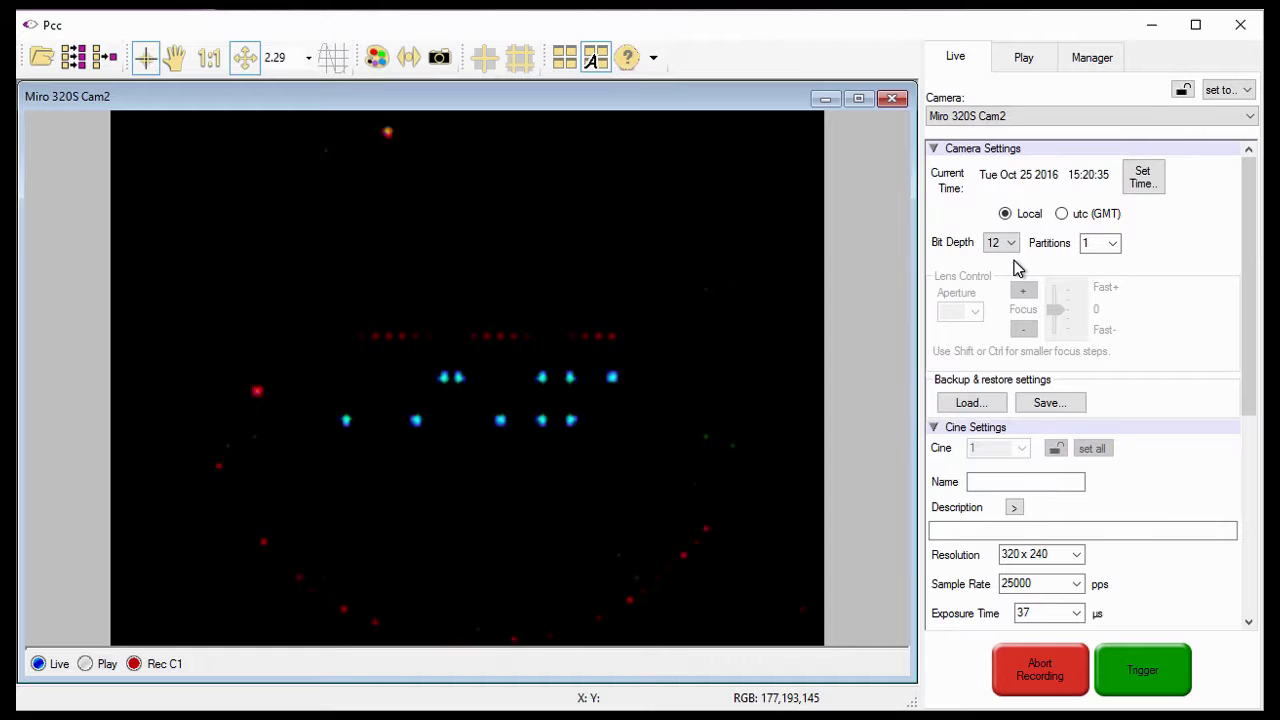
Step: Collapse Camera Settings and run a CSR black reference to reveal the LED board
{"action": "left_click", "coordinate": [931, 150]}
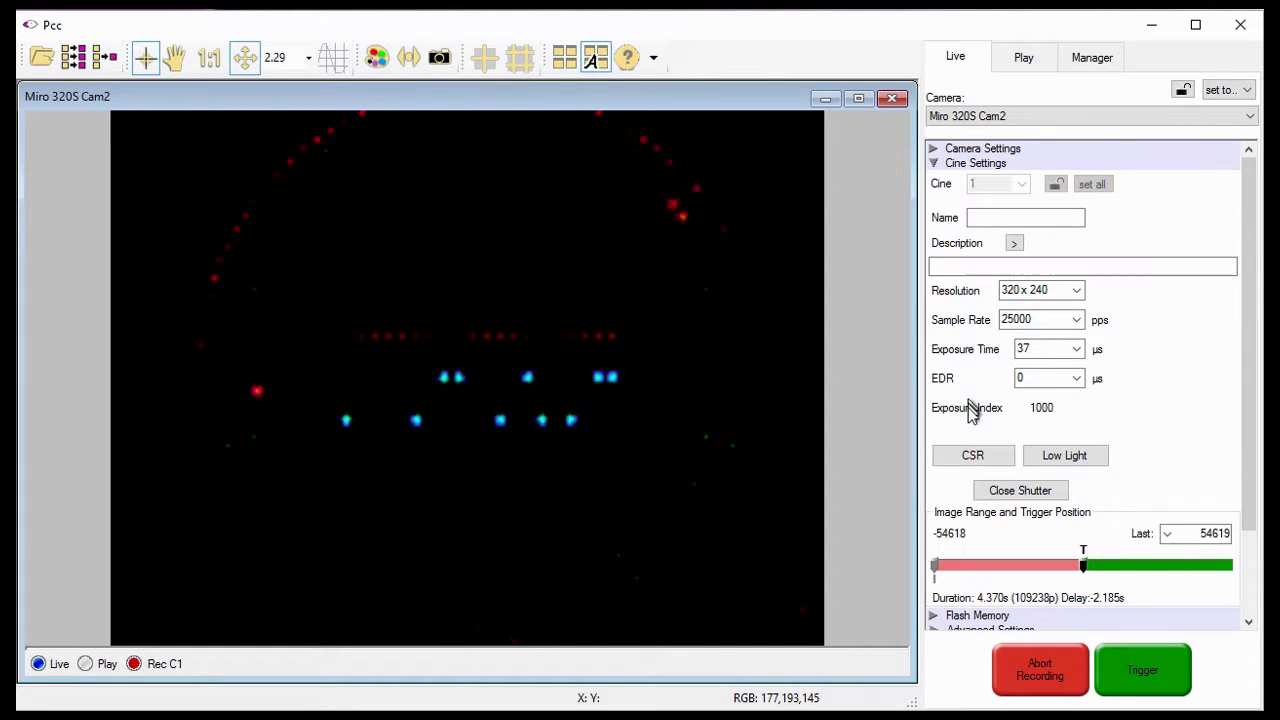
{"action": "left_click", "coordinate": [970, 456]}
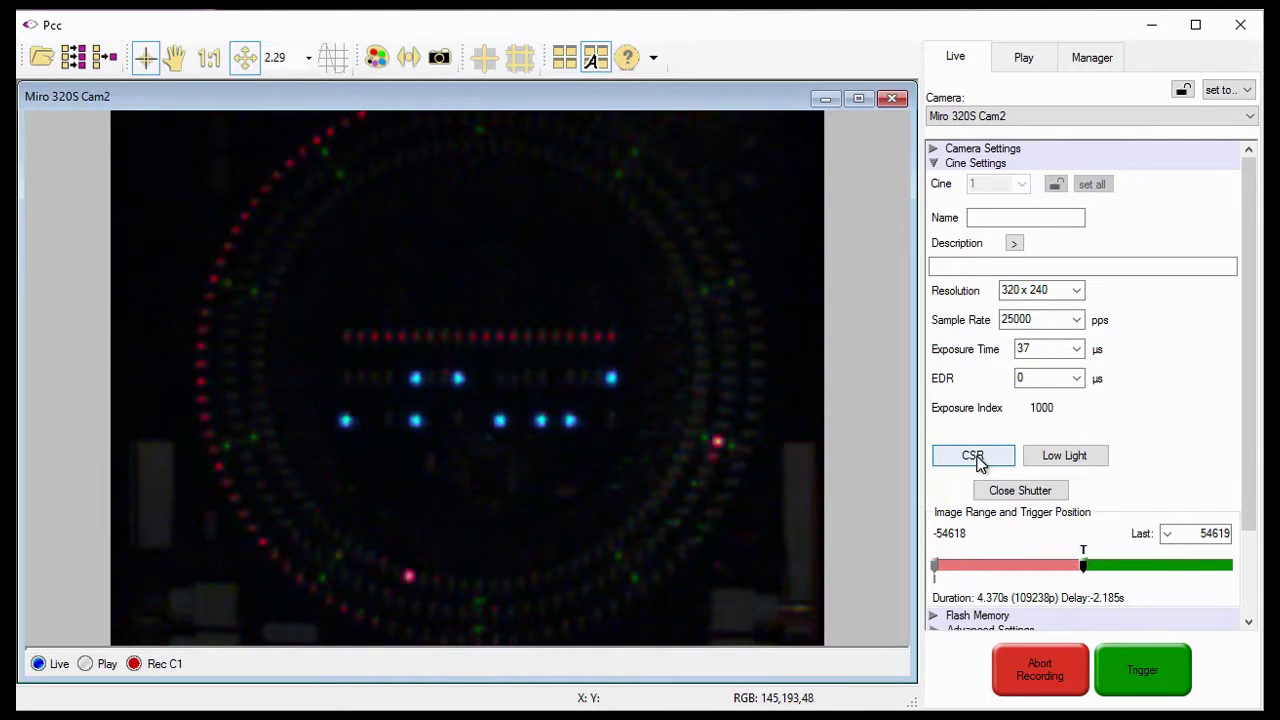
{"action": "left_click", "coordinate": [1074, 525]}
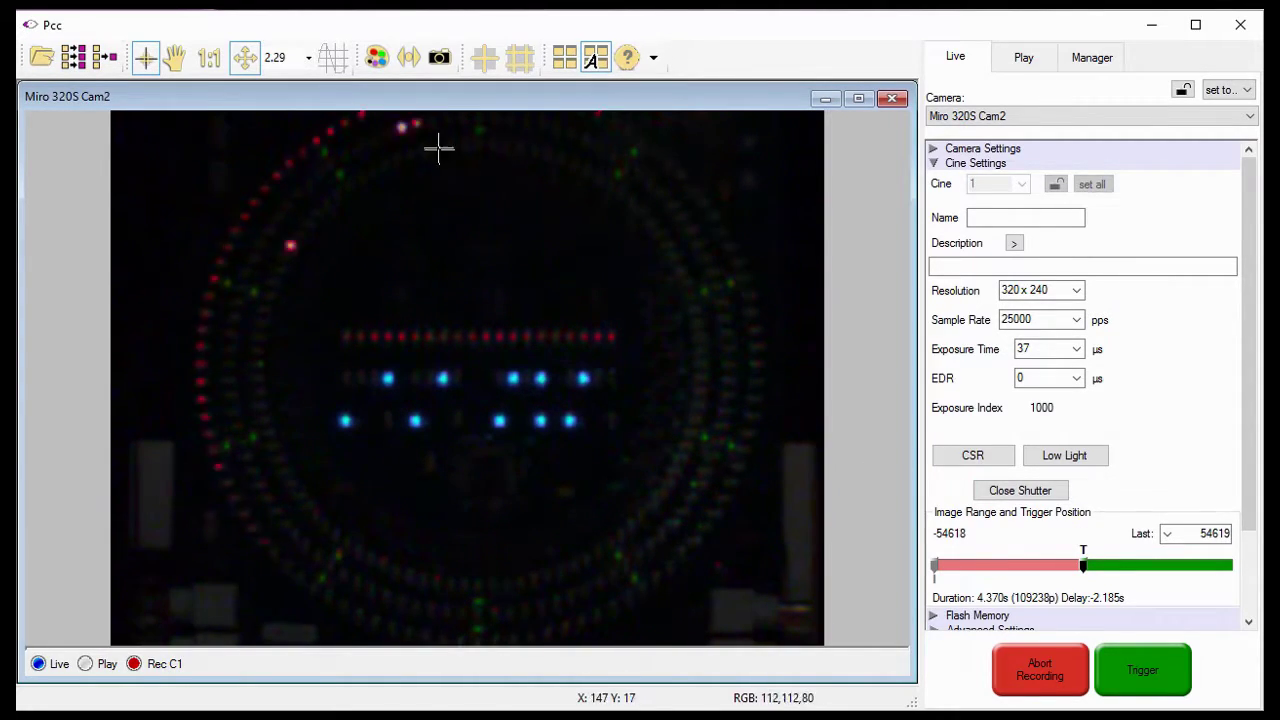
Step: Open Image Tools (Ctrl+I) and start raising the Sensitivity slider
{"action": "left_click", "coordinate": [376, 57]}
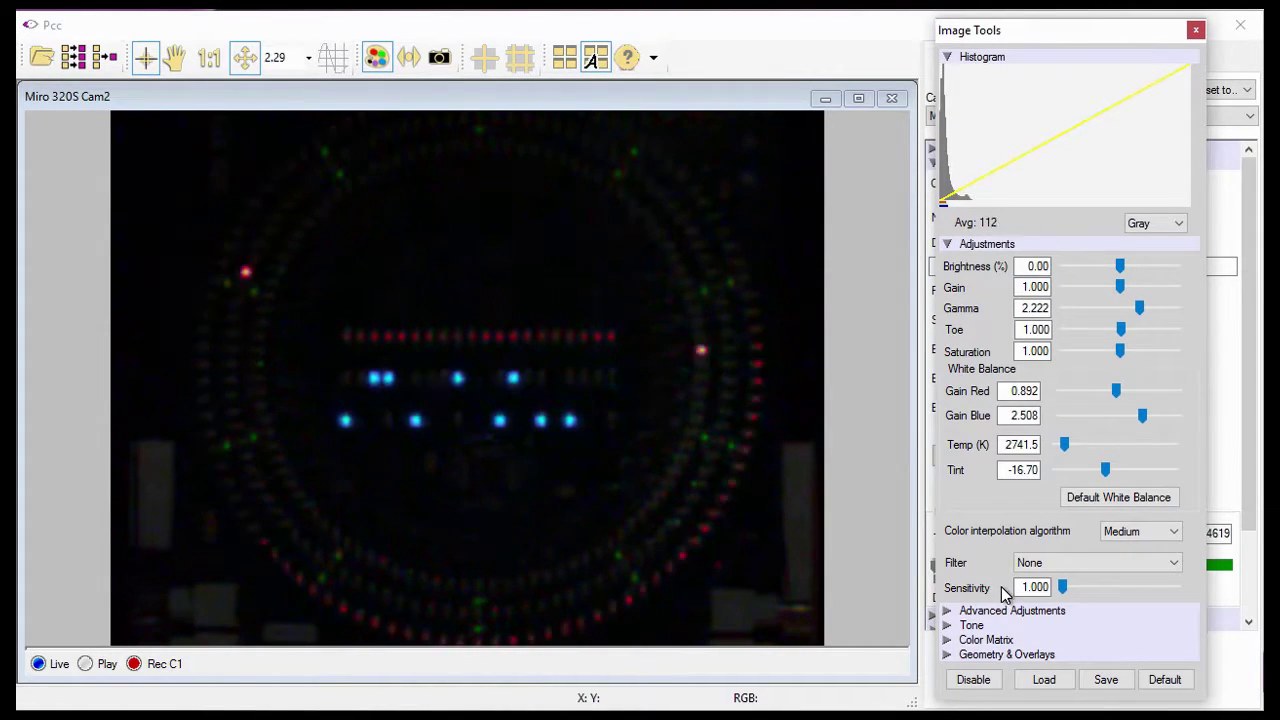
{"action": "left_click_drag", "start_coordinate": [1063, 597], "coordinate": [1133, 587]}
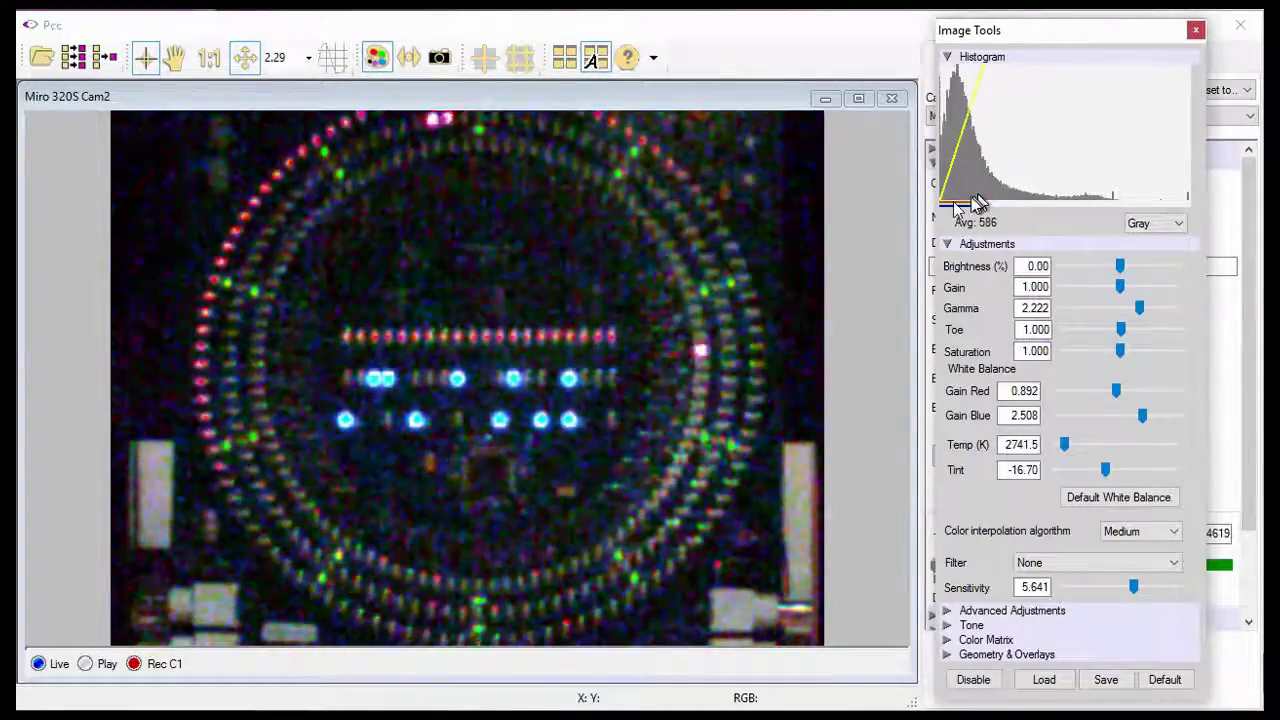
Step: Bring sensitivity to 5.641 so the LED board is clearly visible
{"action": "left_click", "coordinate": [826, 243]}
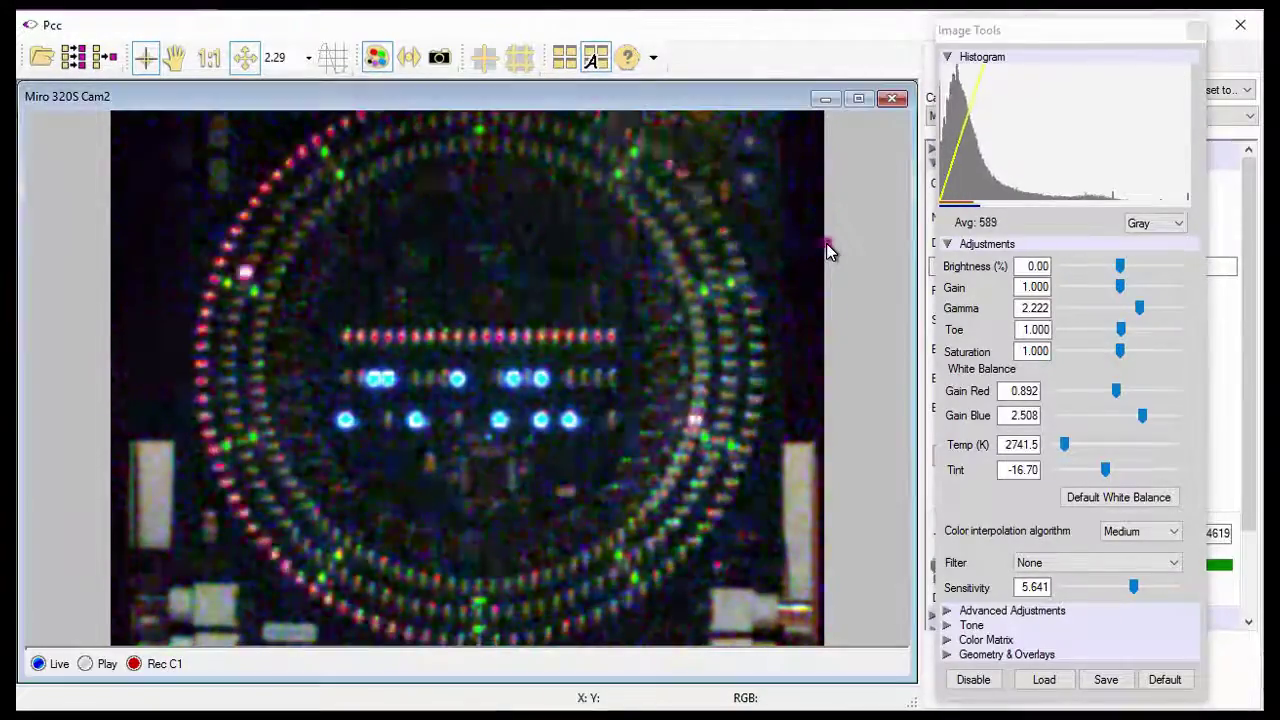
{"action": "left_click", "coordinate": [1098, 603]}
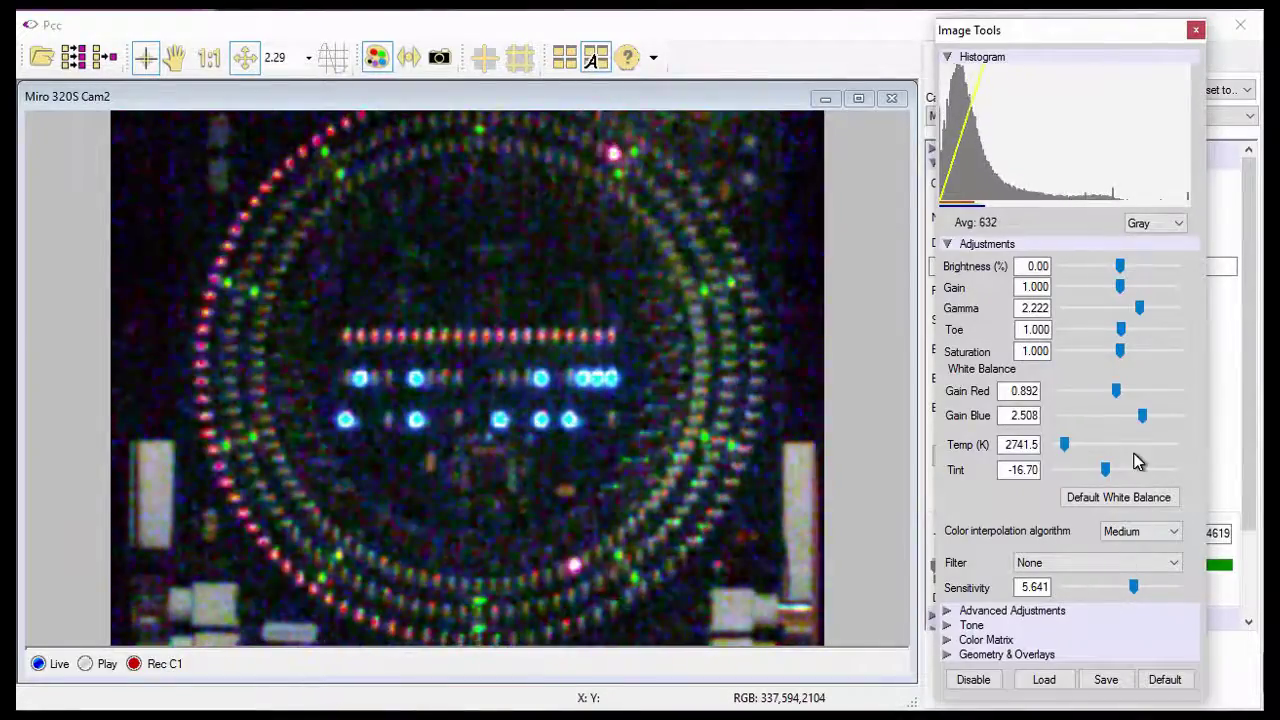
Step: Set toe to its 2.000 maximum and raise gain to 2.523 in Image Tools
{"action": "left_click", "coordinate": [1121, 329]}
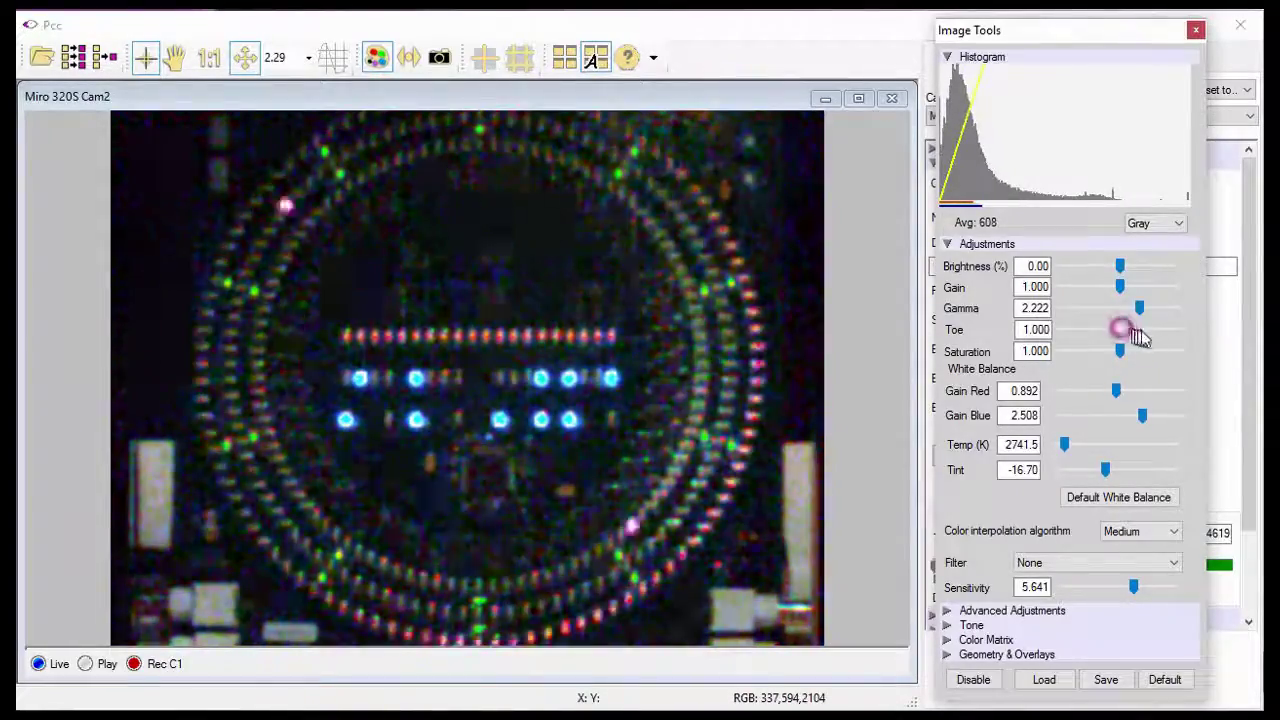
{"action": "mouse_move", "coordinate": [1140, 338]}
{"action": "left_mouse_down"}
{"action": "mouse_move", "coordinate": [1194, 340]}
{"action": "mouse_move", "coordinate": [1140, 310]}
{"action": "mouse_move", "coordinate": [1124, 321]}
{"action": "left_mouse_up"}
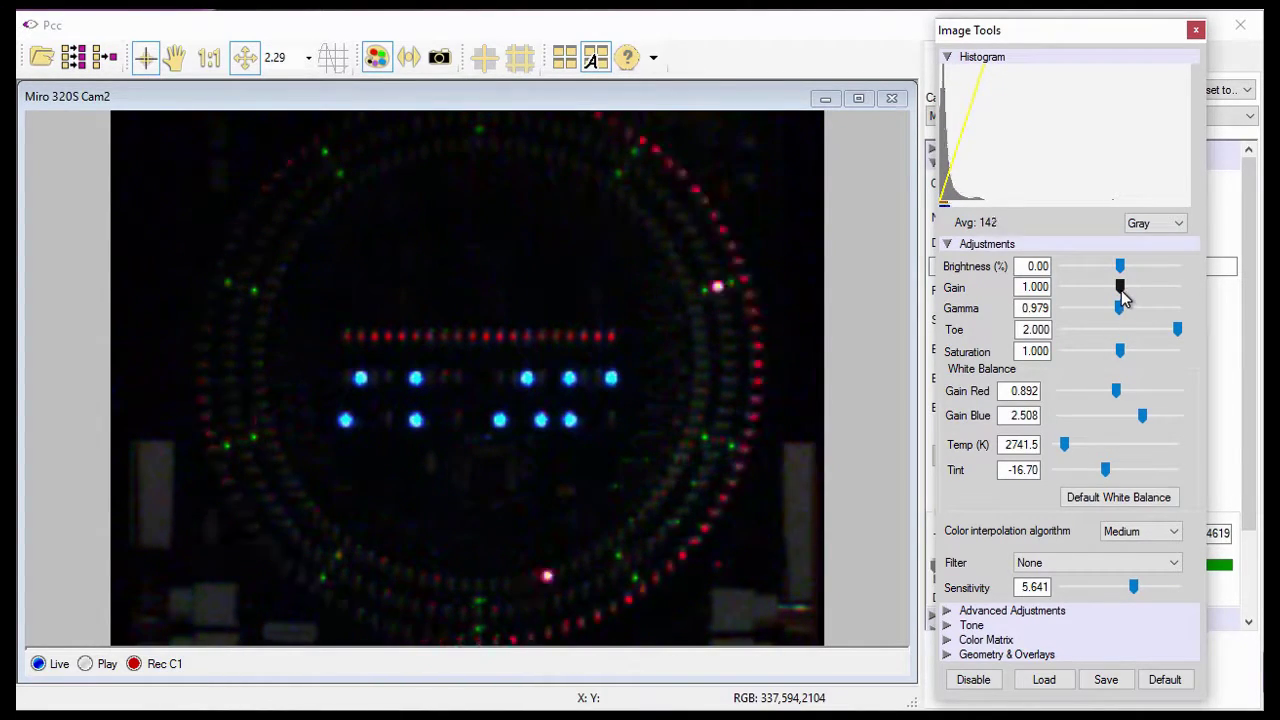
{"action": "mouse_move", "coordinate": [1121, 286]}
{"action": "left_mouse_down"}
{"action": "mouse_move", "coordinate": [1146, 300]}
{"action": "mouse_move", "coordinate": [1123, 265]}
{"action": "left_mouse_up"}
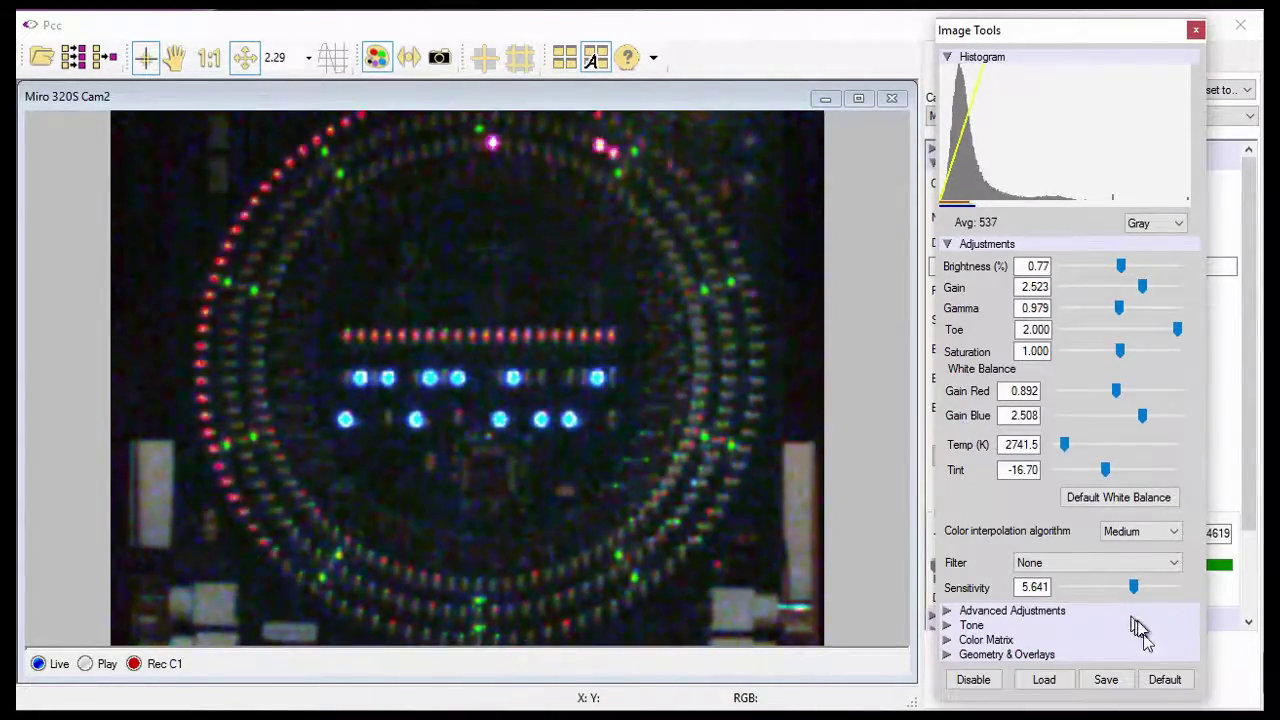
Step: Reset all image adjustments to their defaults and close the Image Tools window
{"action": "left_click", "coordinate": [1165, 680]}
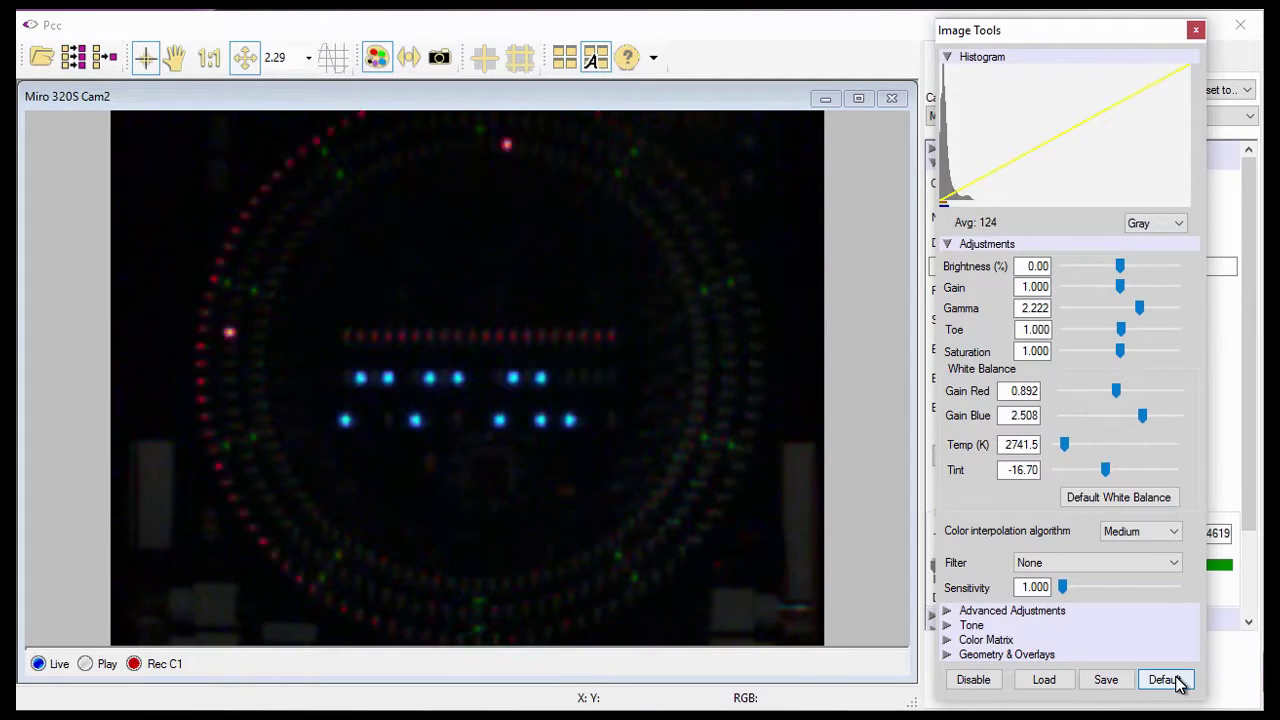
{"action": "left_click", "coordinate": [1177, 683]}
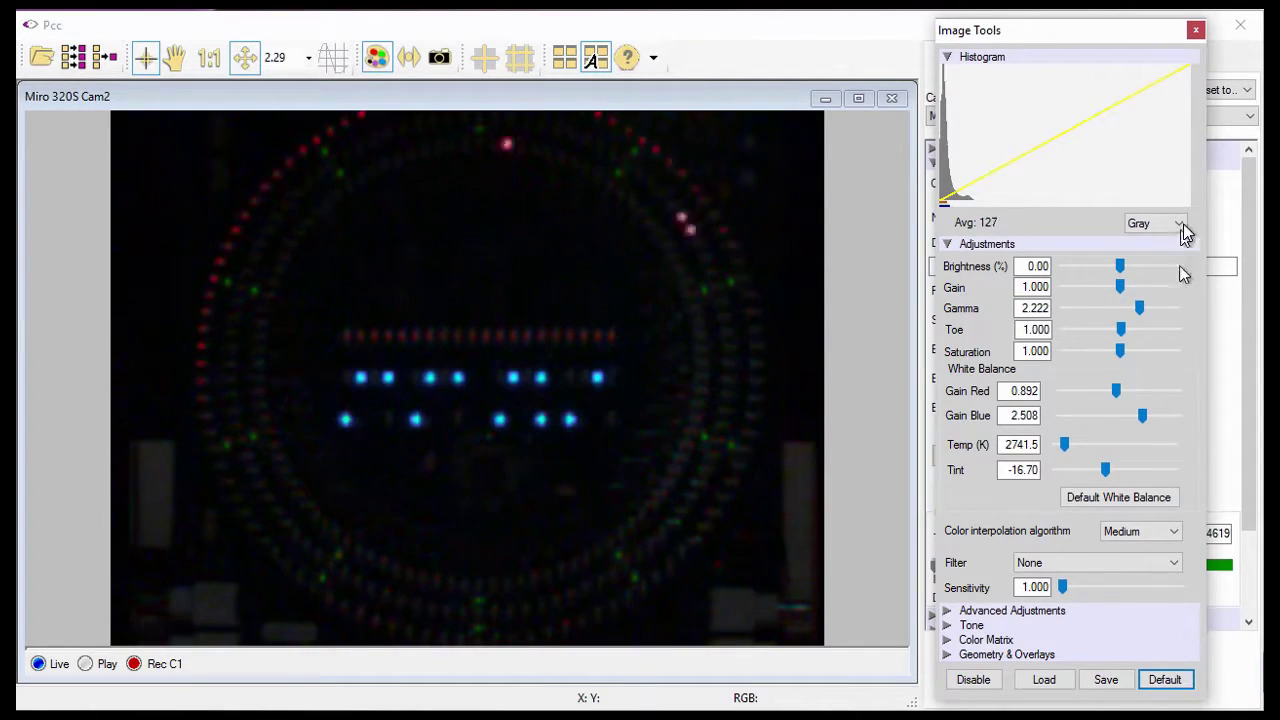
{"action": "left_click", "coordinate": [1195, 30]}
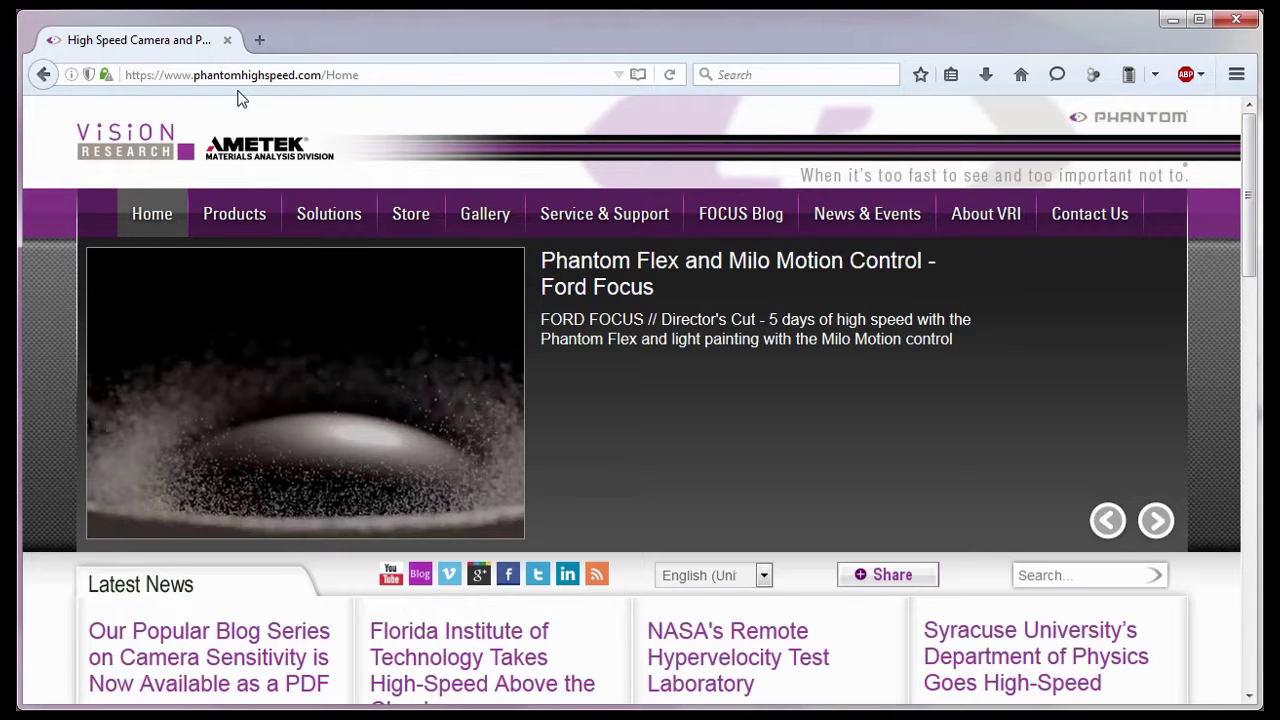
Step: Go to the Training page from the Service & Support menu
{"action": "left_click", "coordinate": [186, 85]}
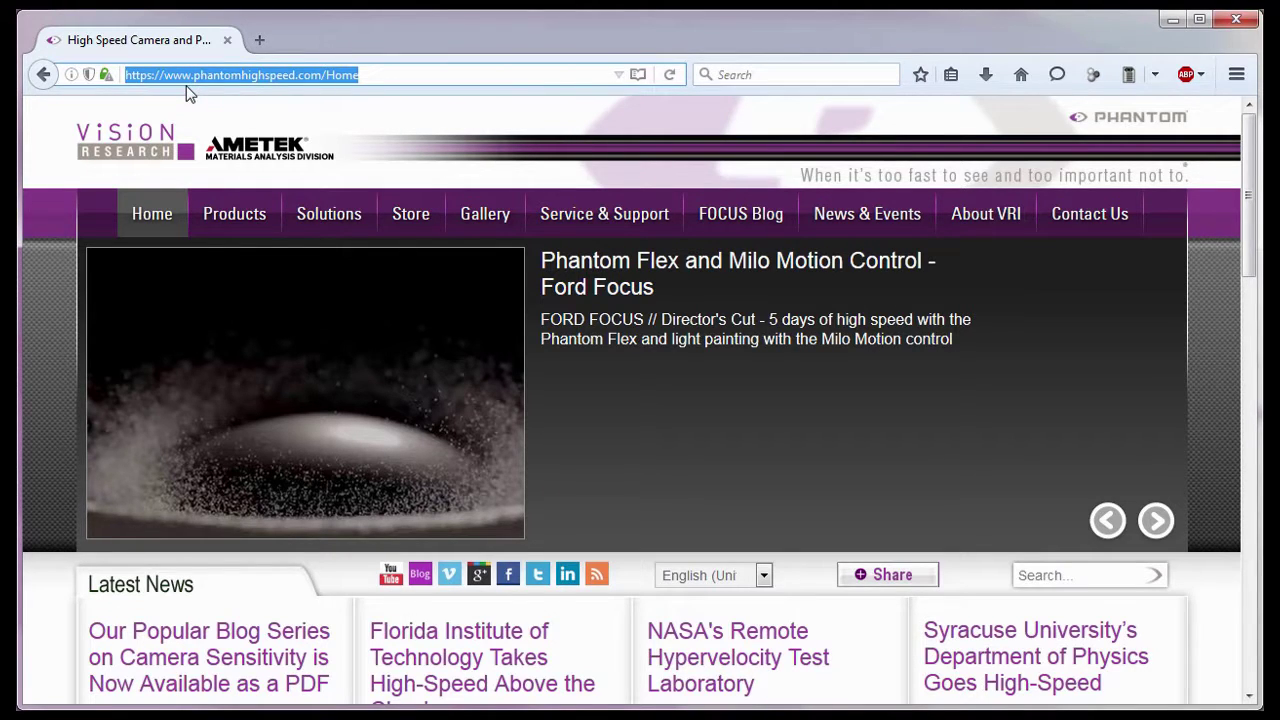
{"action": "mouse_move", "coordinate": [565, 222]}
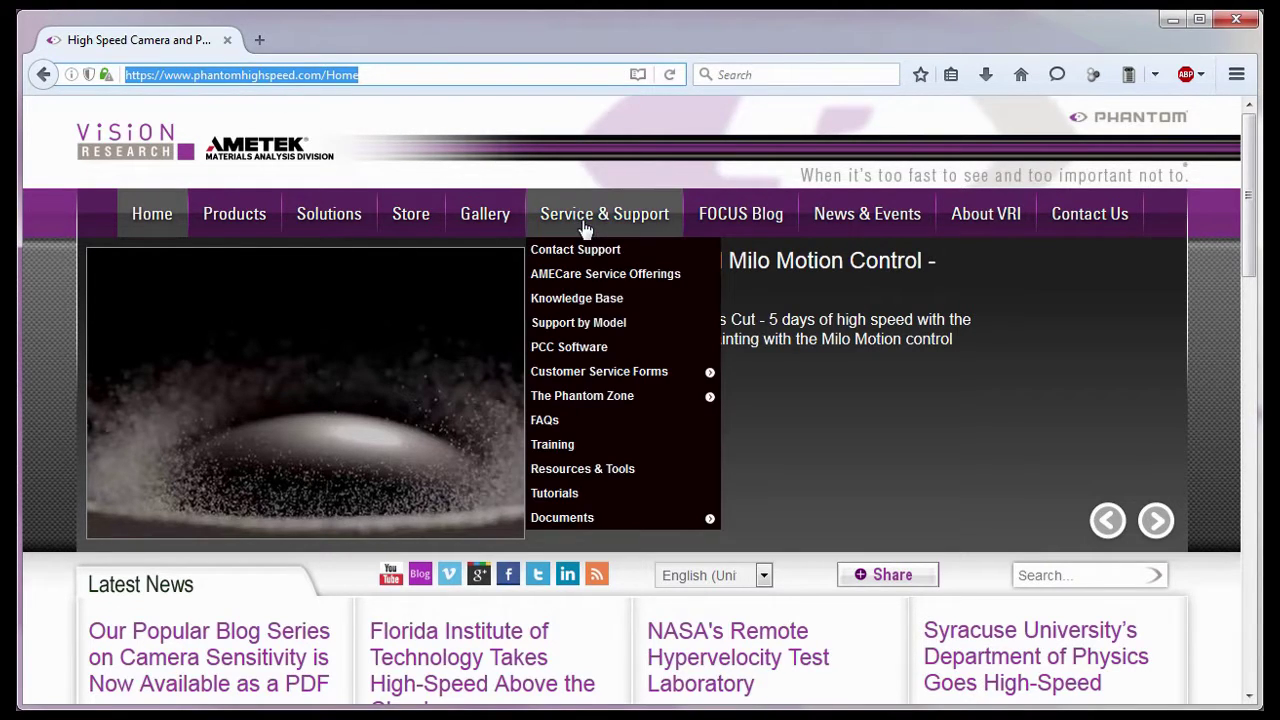
{"action": "left_click", "coordinate": [582, 446]}
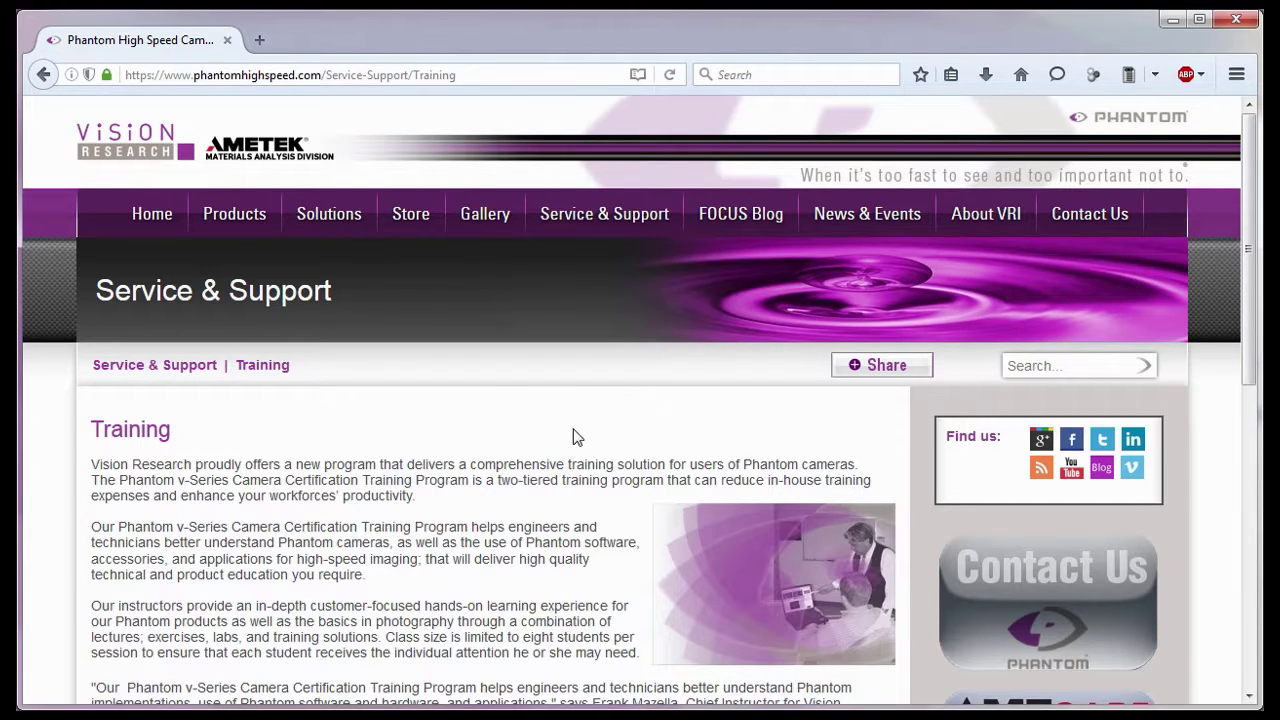
Step: Open the North American Sales contact page, then International Sales, from Contact Us
{"action": "mouse_move", "coordinate": [1072, 226]}
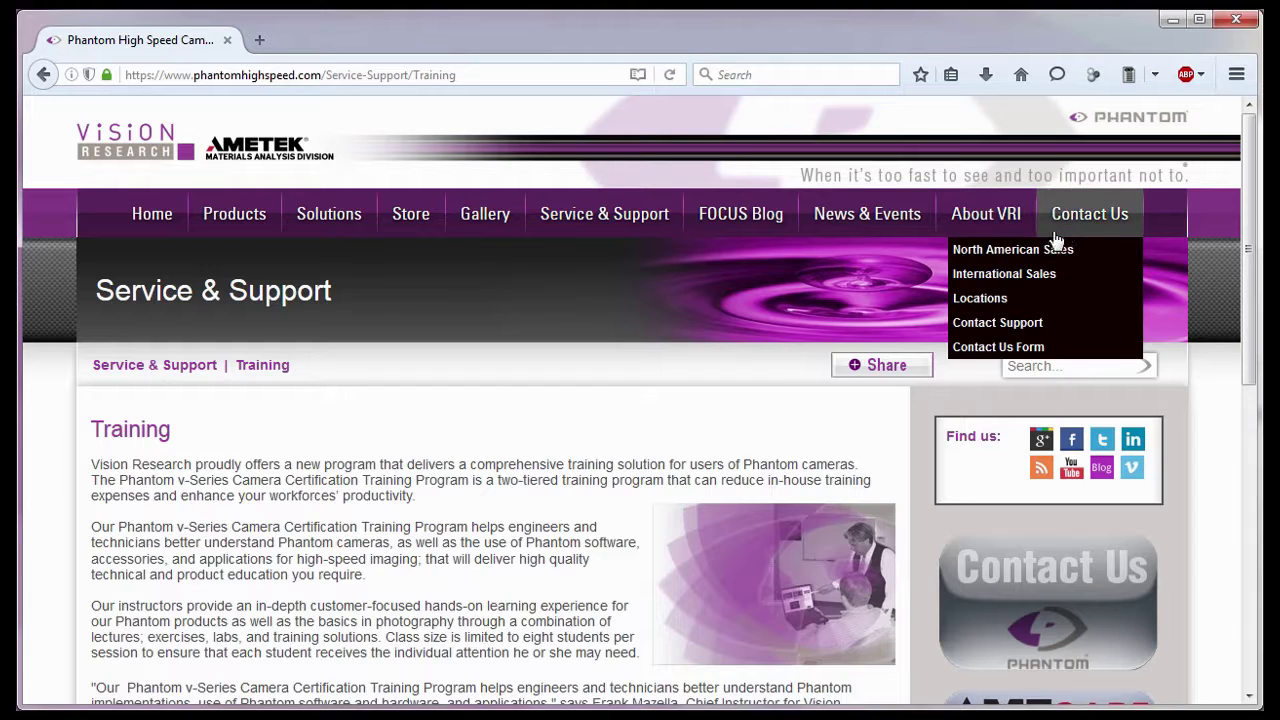
{"action": "left_click", "coordinate": [1066, 250]}
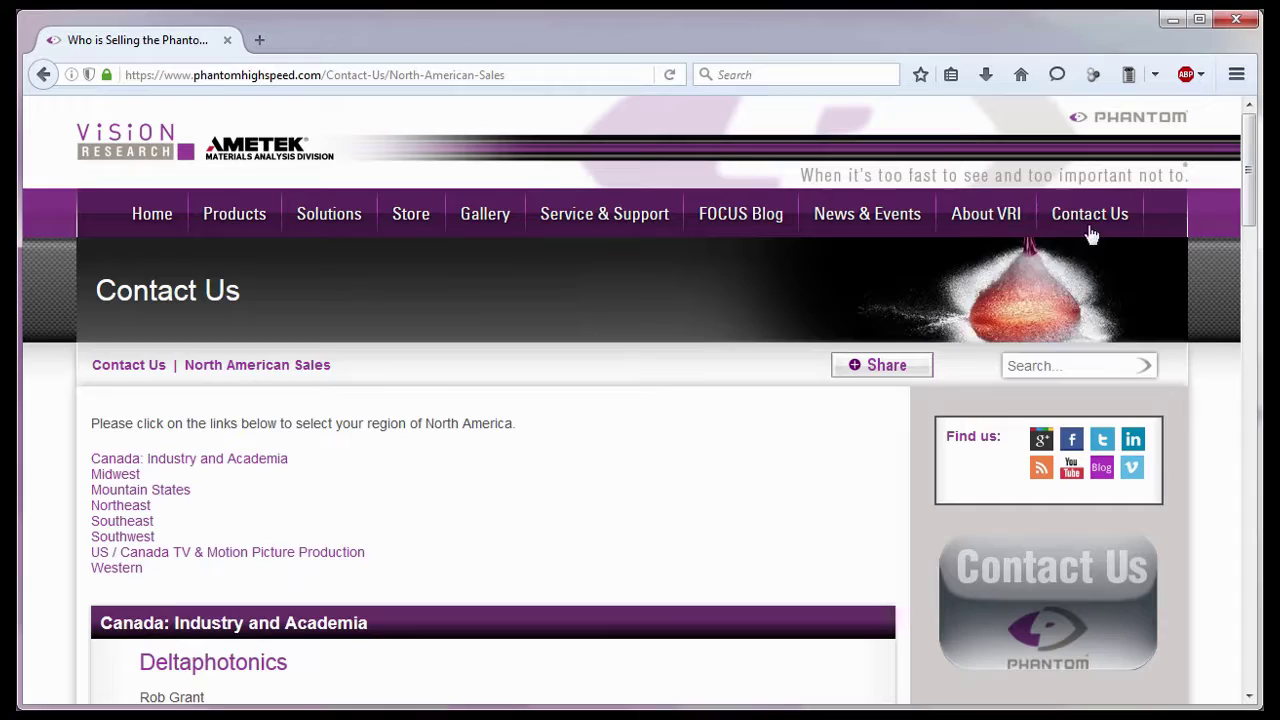
{"action": "mouse_move", "coordinate": [1090, 227]}
{"action": "left_click", "coordinate": [1079, 281]}
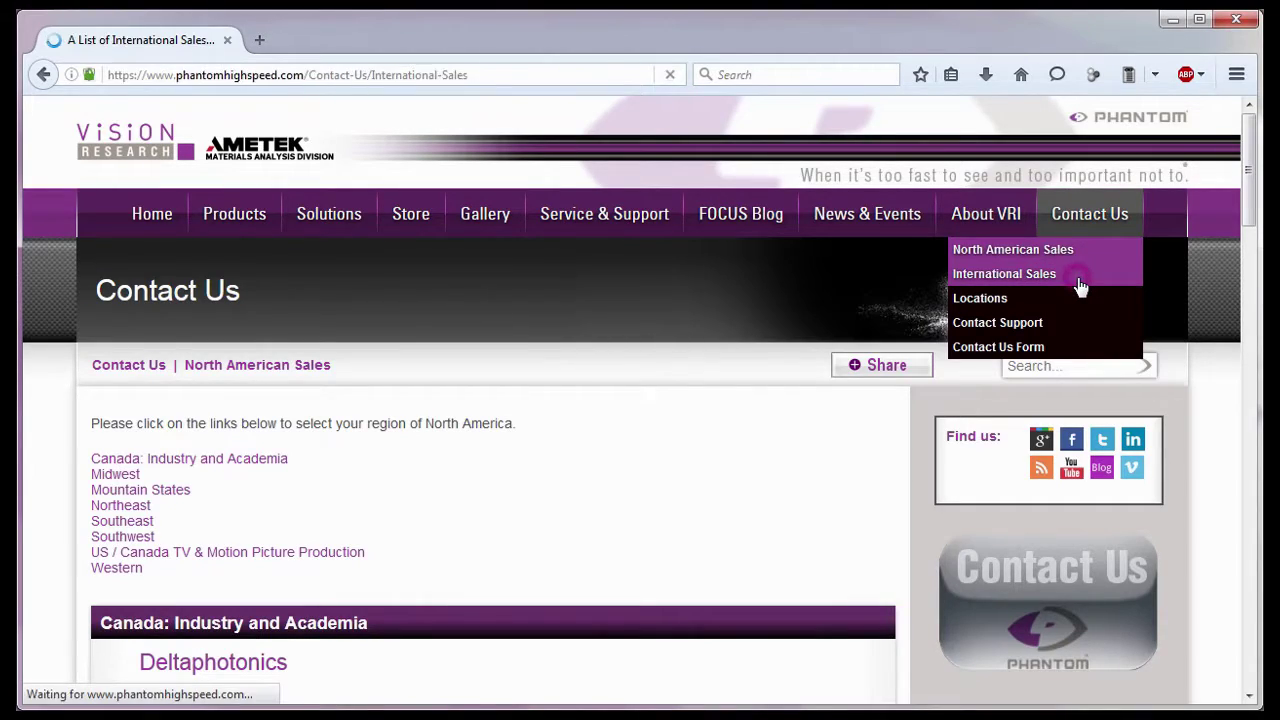